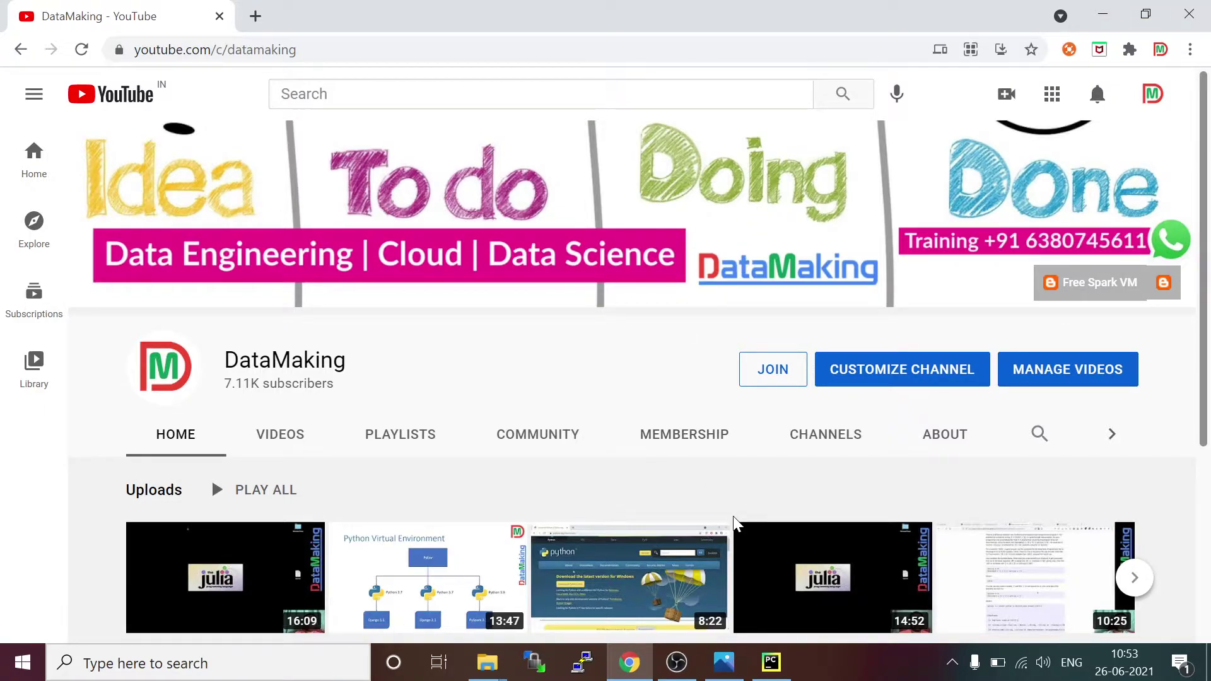
Step: Switch to Photos, go back through the PyCharm installation screenshots to install_pycharm_part_1.png, and show it full screen
click(732, 673)
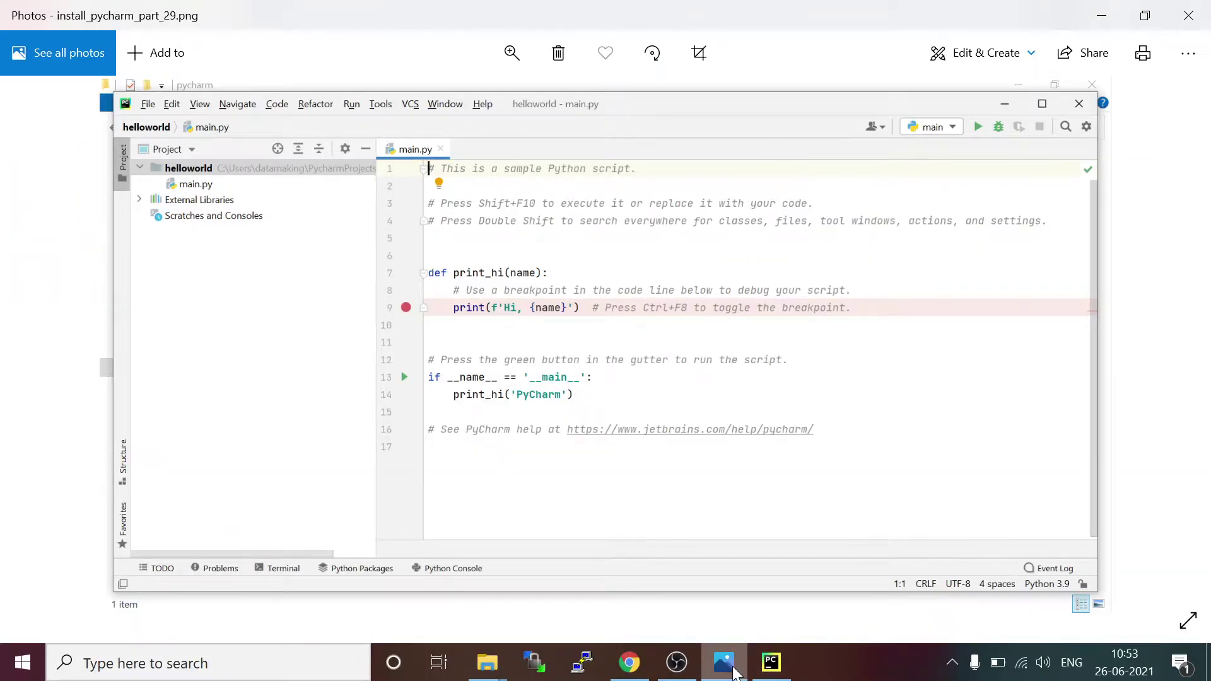
key(Left)
key(Left)
key(Left)
key(Left)
key(Left)
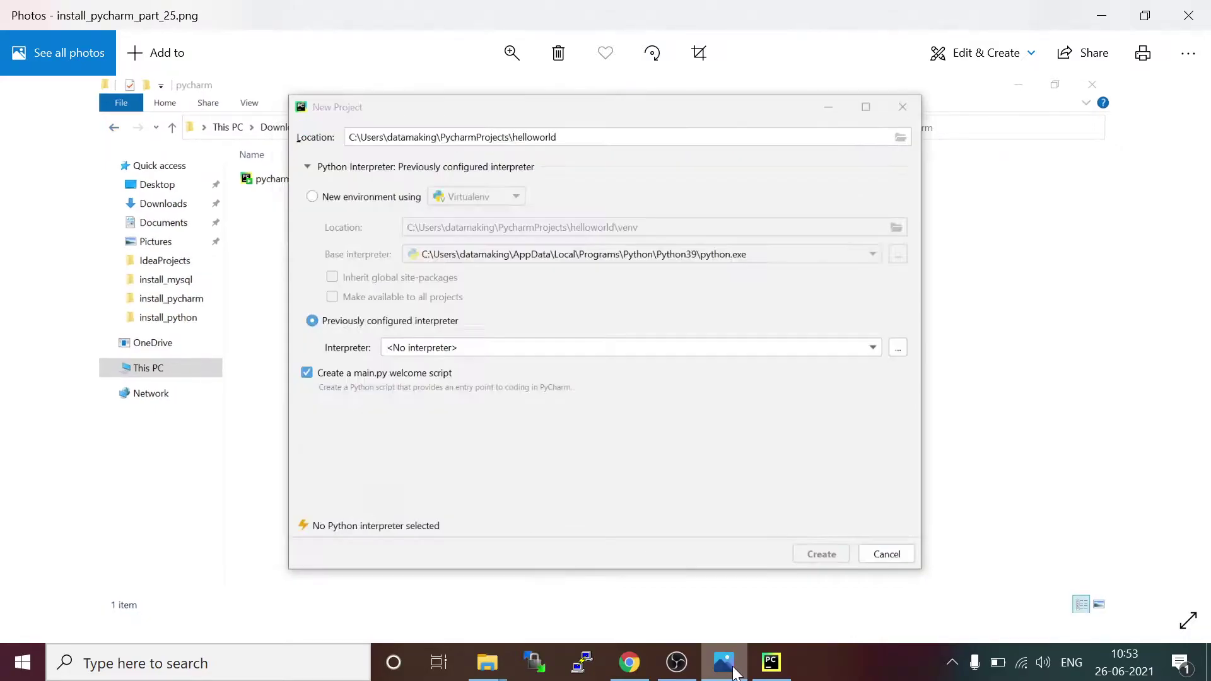
key(Left)
key(Left)
key(Left)
key(Left)
key(Left)
key(Left)
key(Left)
key(Left)
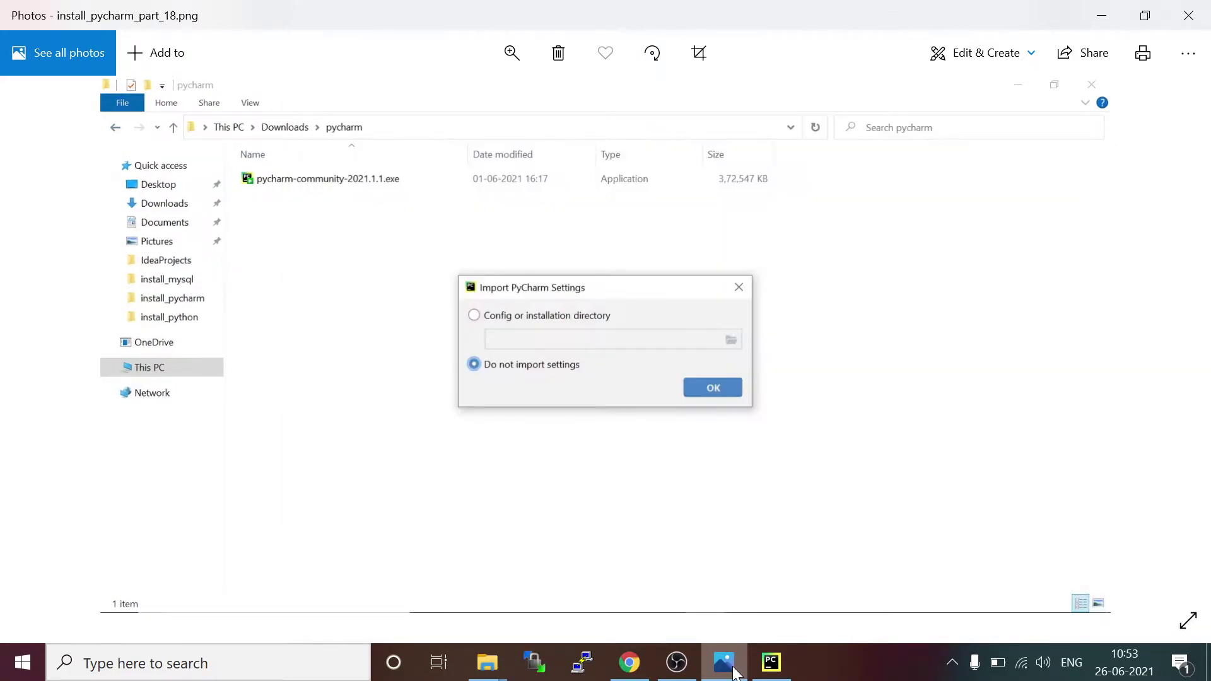
key(Left)
key(Left)
key(Left)
key(Left)
key(Left)
key(Left)
key(Left)
key(Left)
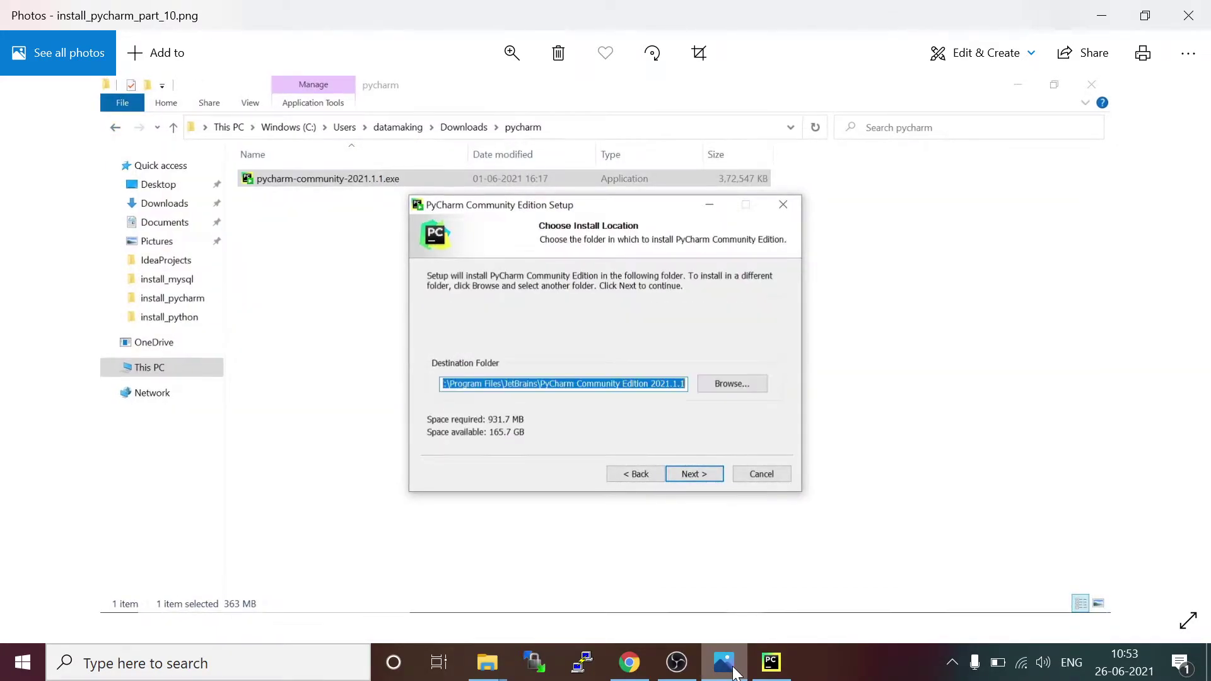
key(Left)
key(Left)
key(Left)
key(Left)
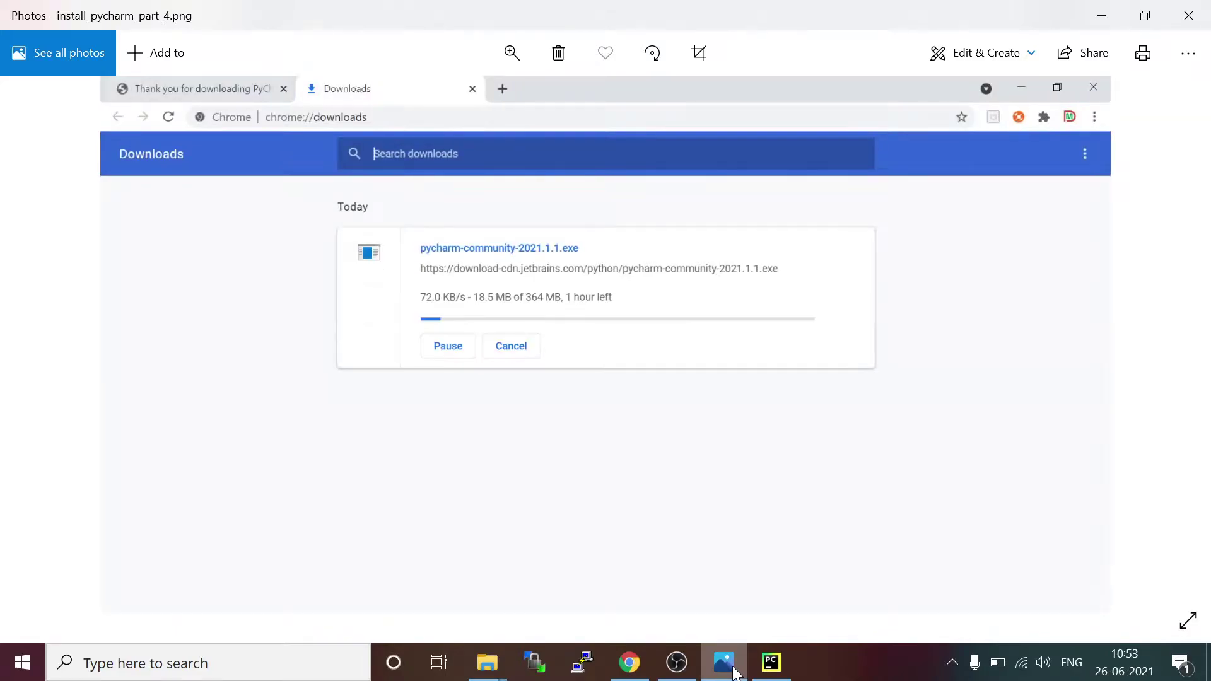
key(Left)
key(Left)
key(Left)
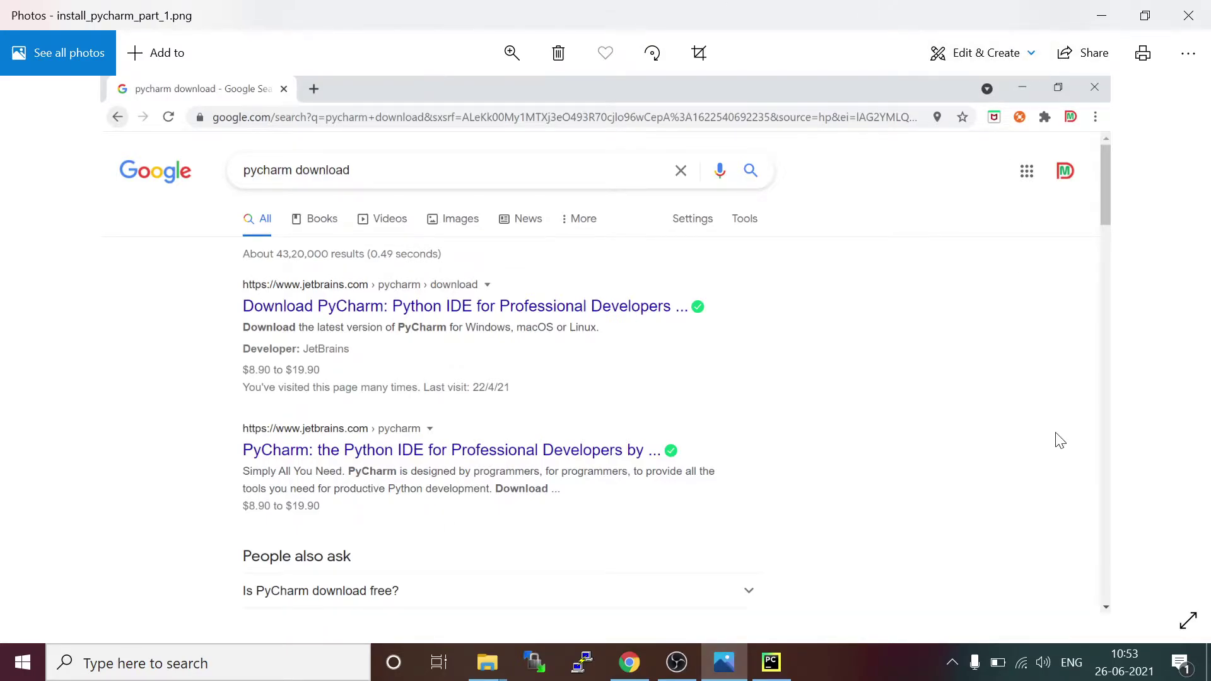
click(1187, 622)
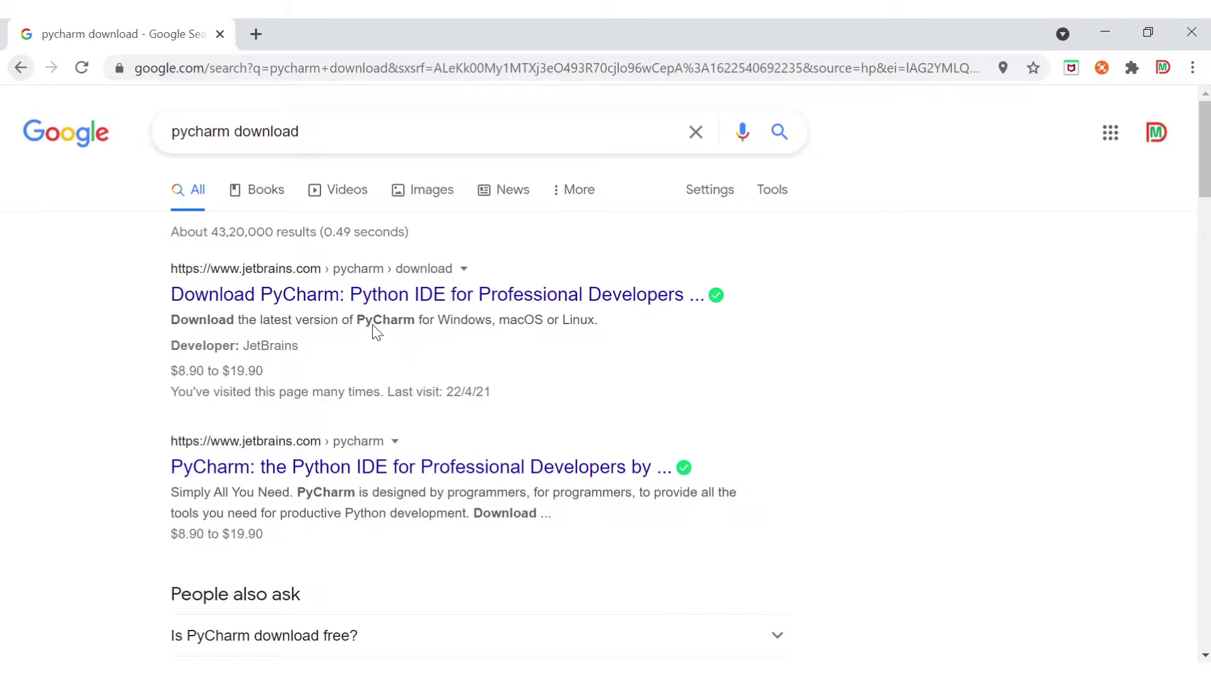
Step: Open the JetBrains PyCharm download page from the search results and download the Windows Community edition
click(439, 307)
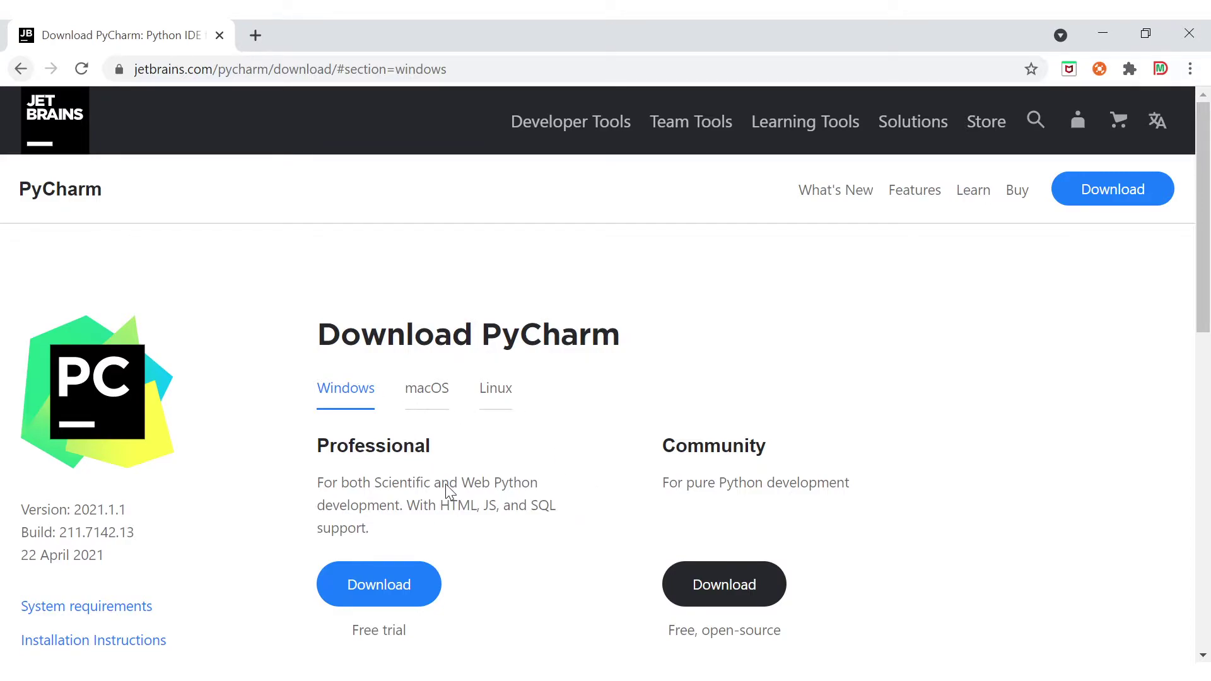
click(690, 595)
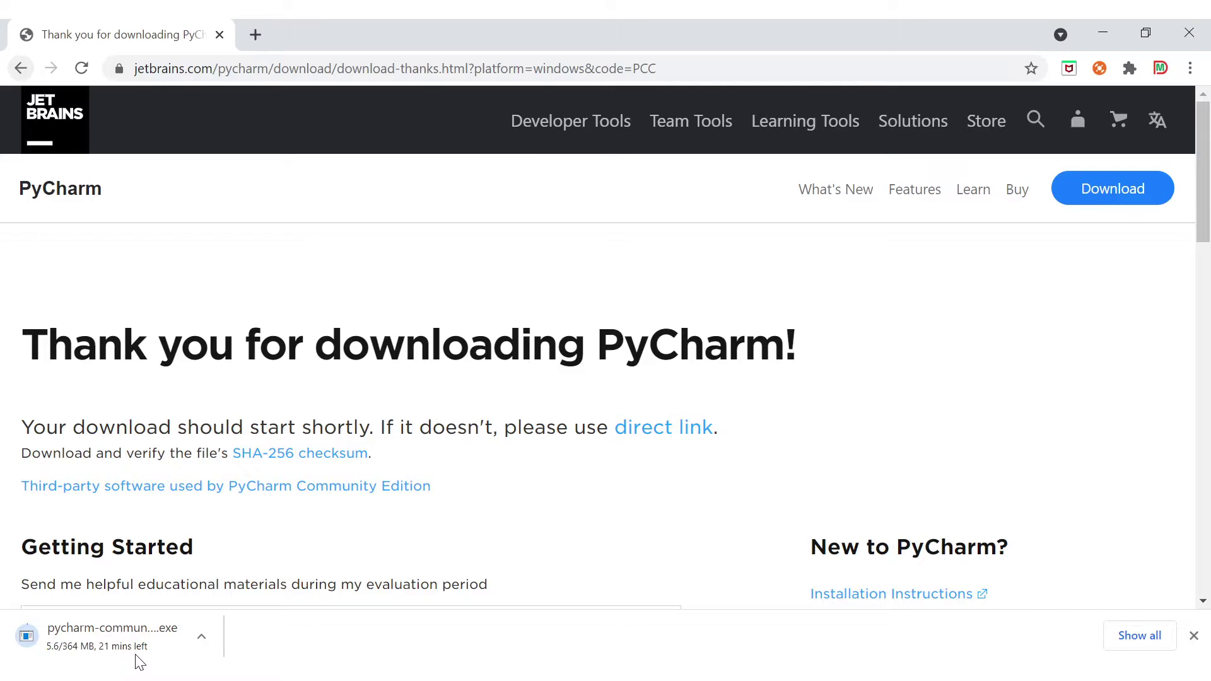
Step: Locate the downloaded pycharm-community-2021.1.1.exe in its folder and allow the installer to run
key(ctrl+j)
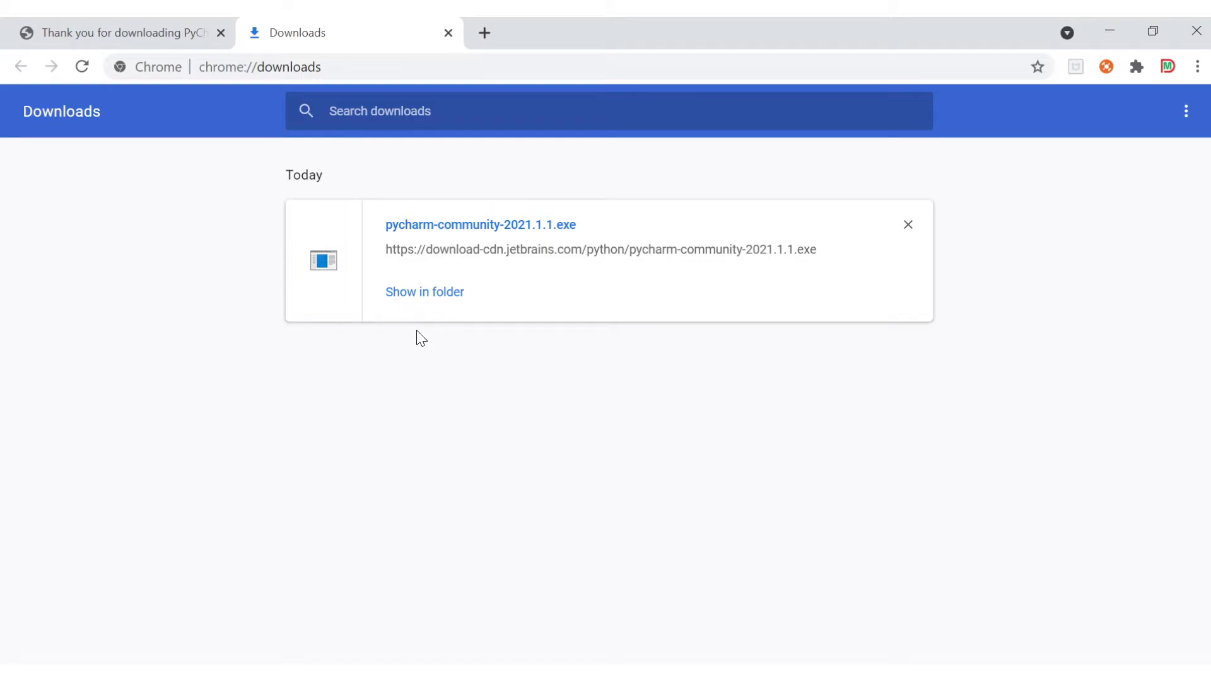
click(444, 295)
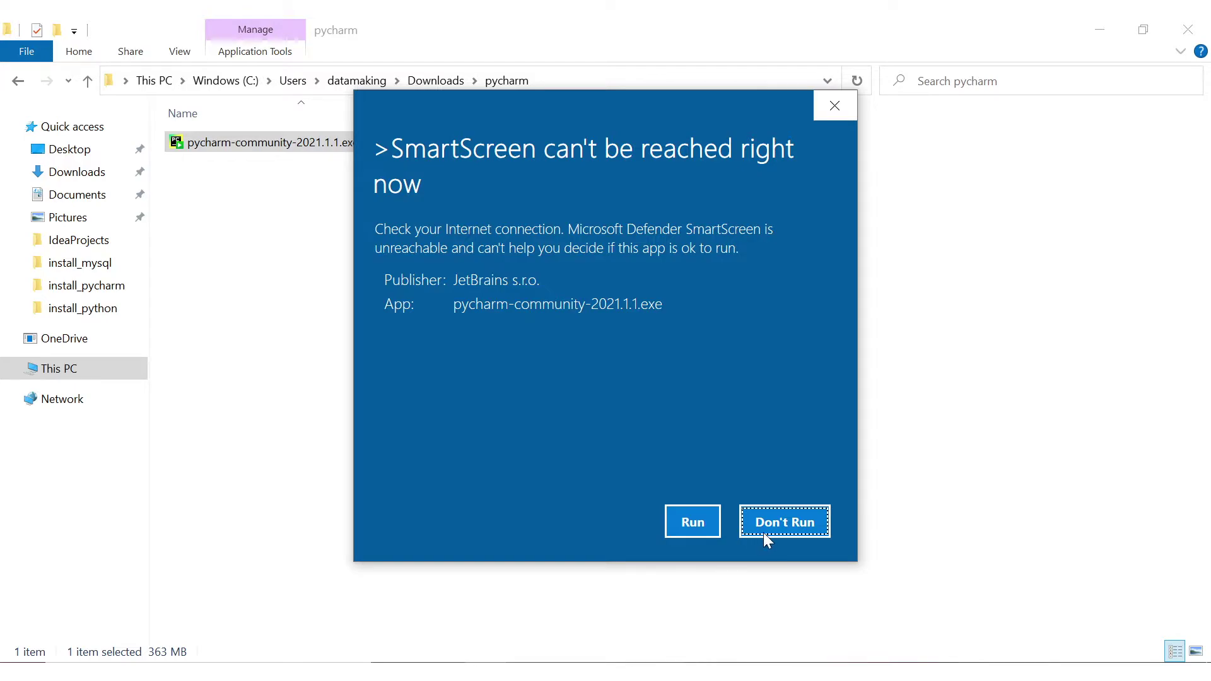
click(693, 524)
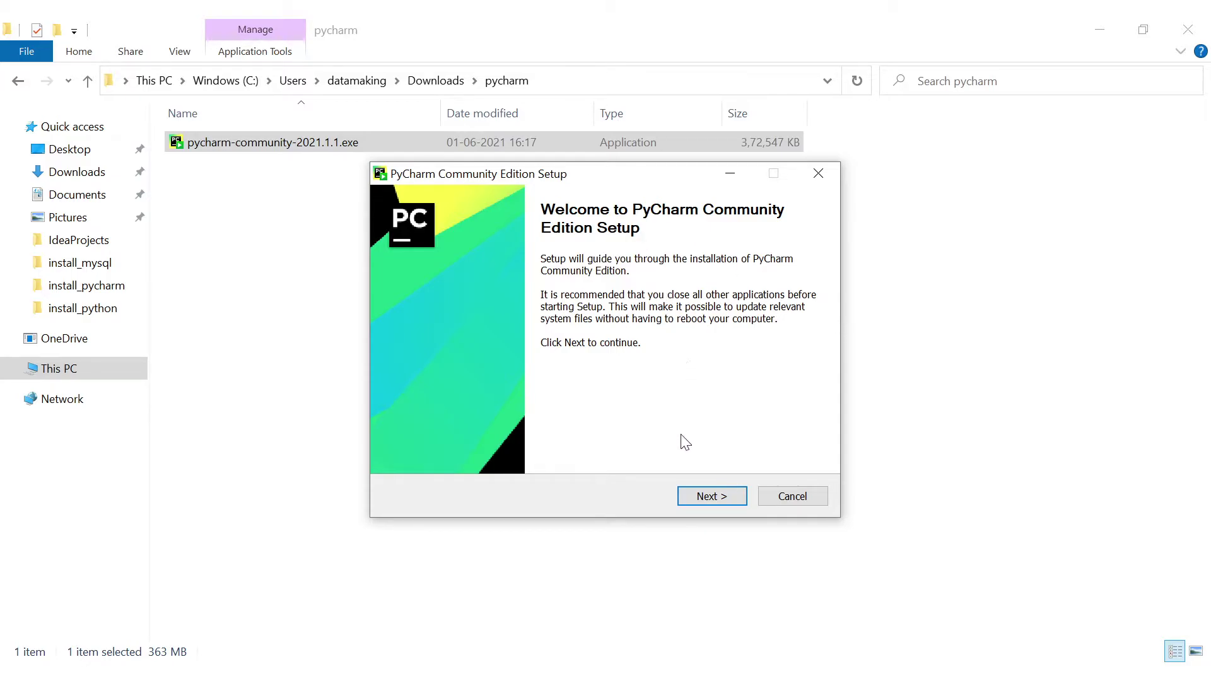
Step: Accept the default destination folder in the PyCharm setup and enable adding the launchers directory to the PATH
key(Return)
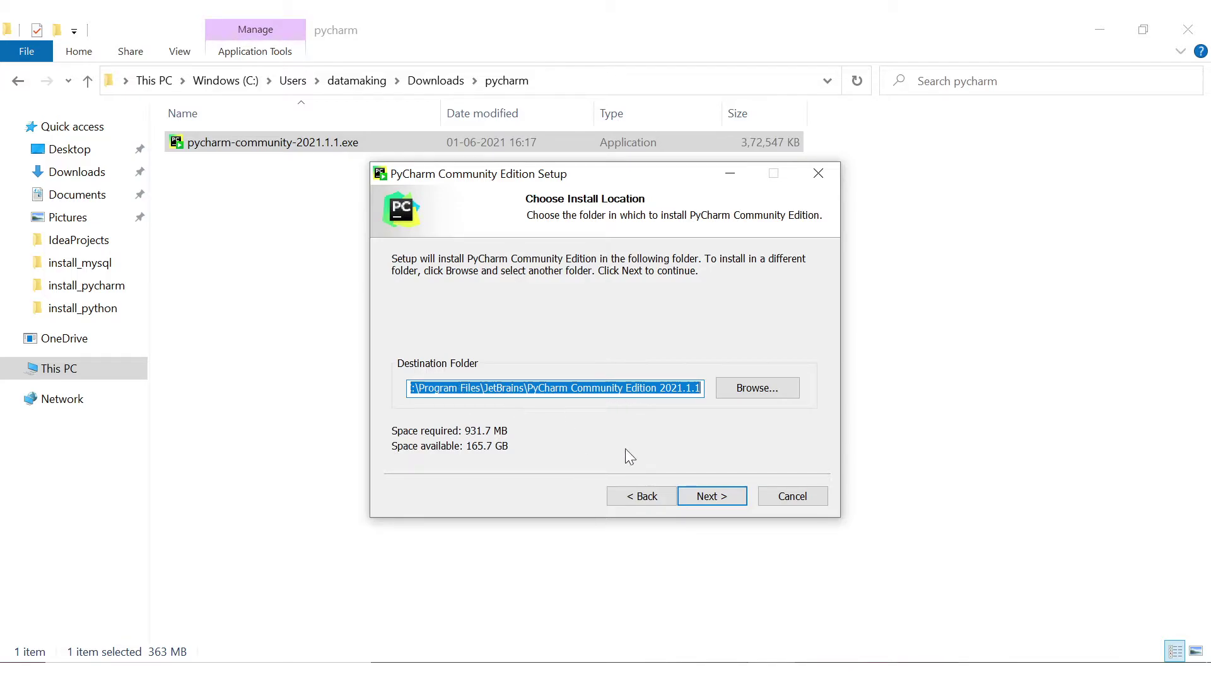
key(Return)
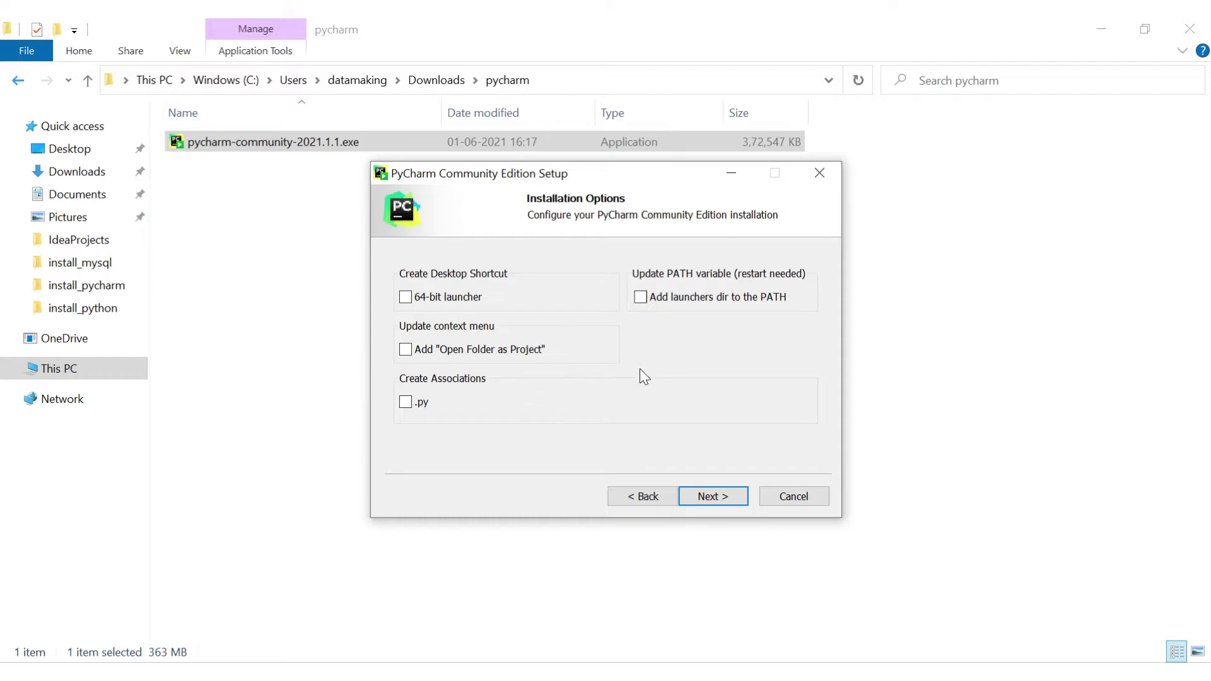
key(Tab)
key(Tab)
key(Tab)
key(space)
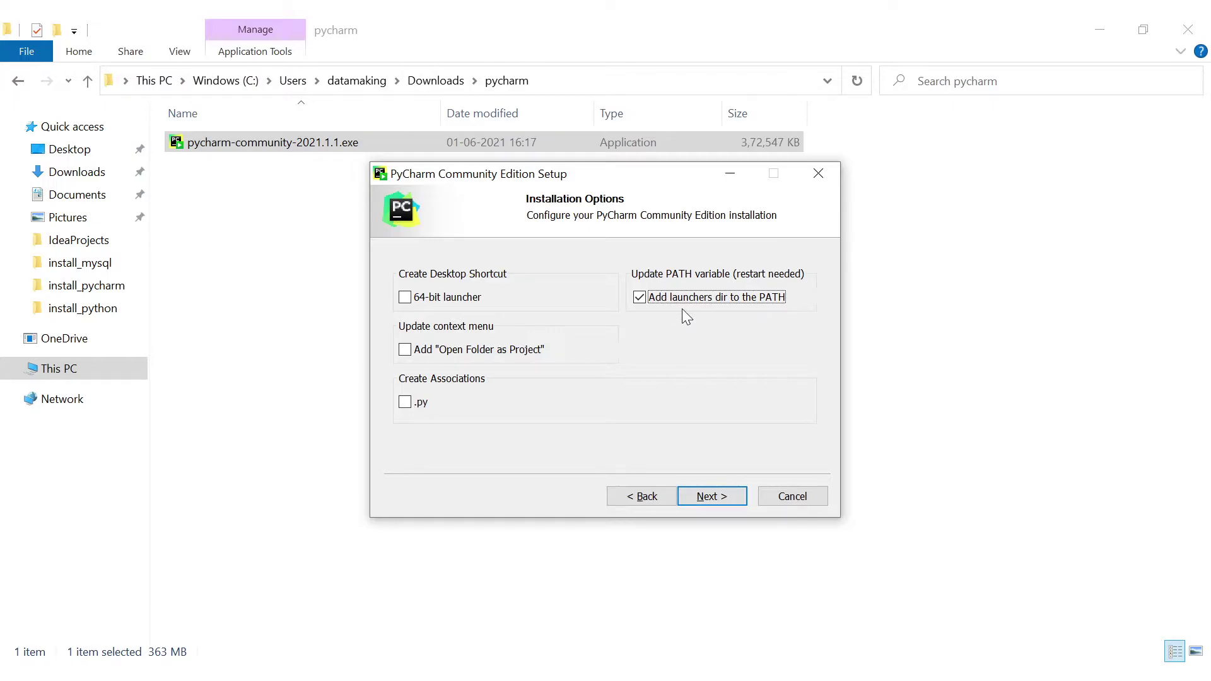
key(Return)
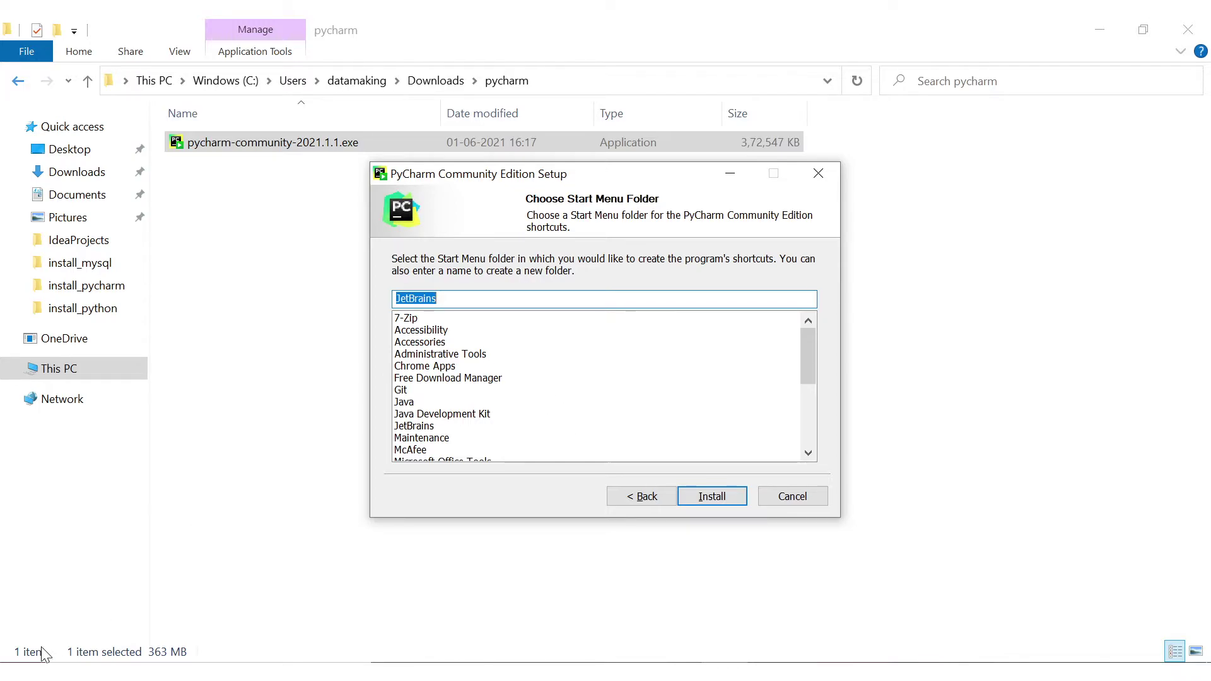
Step: Examine the contents of the JetBrains folder in the Start menu's app list and return to the setup
click(25, 657)
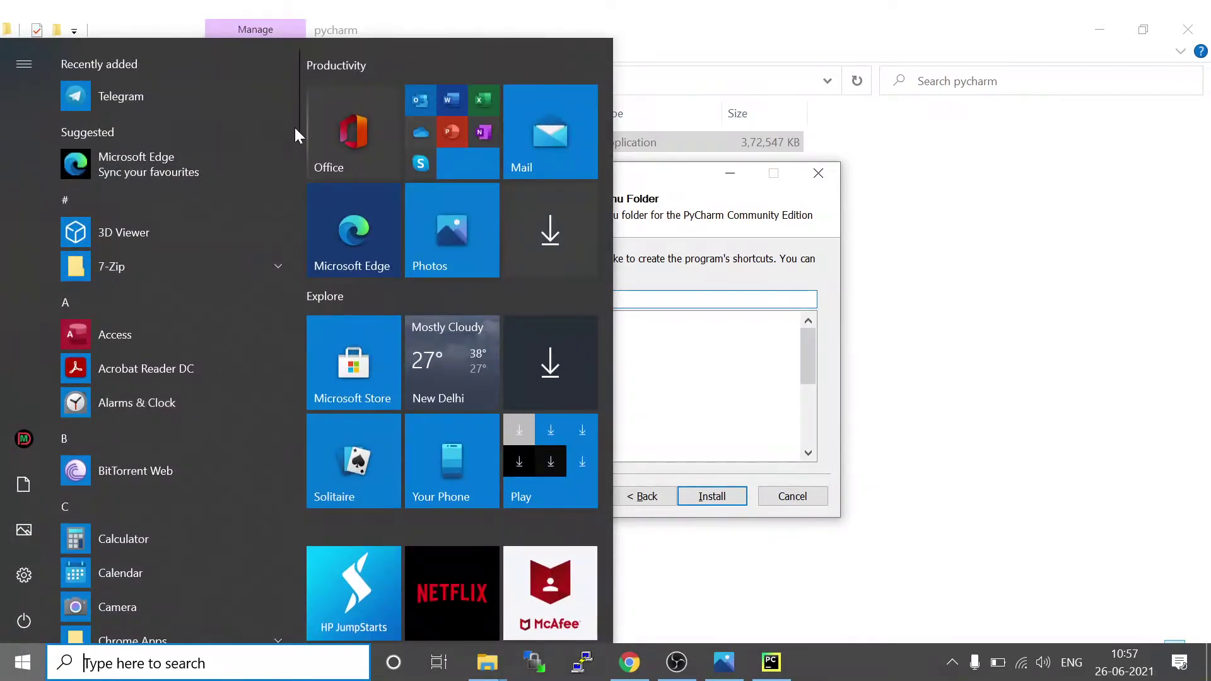
drag(296, 119, 313, 327)
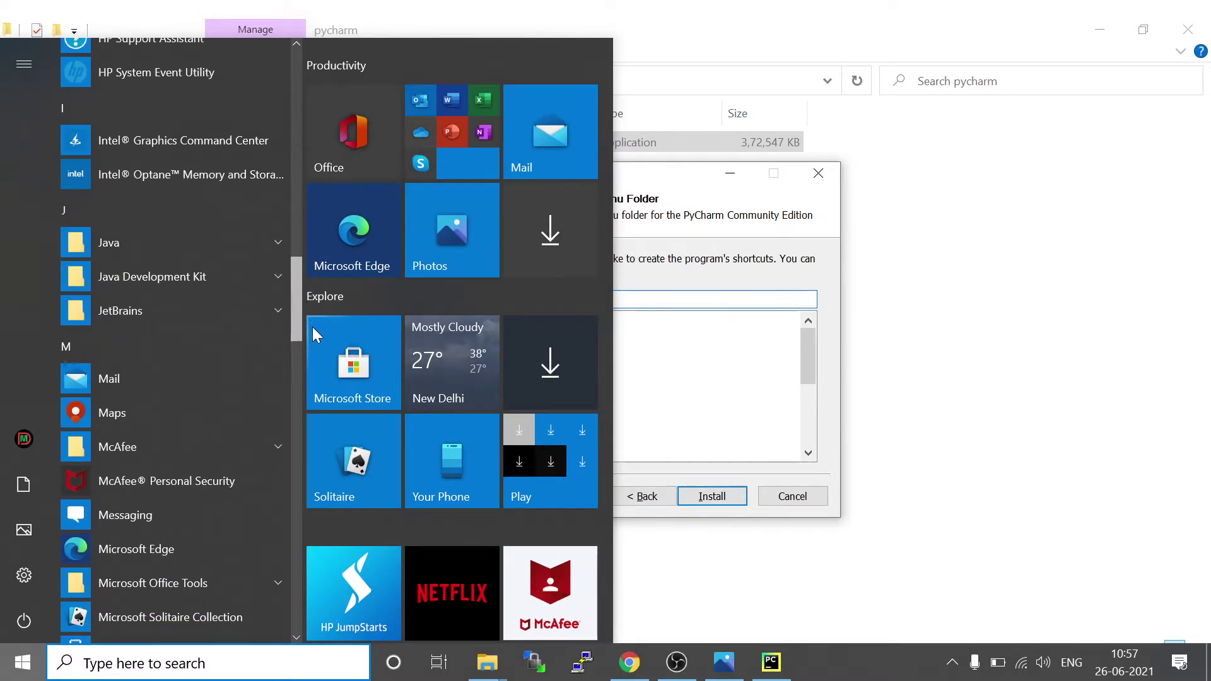
click(271, 313)
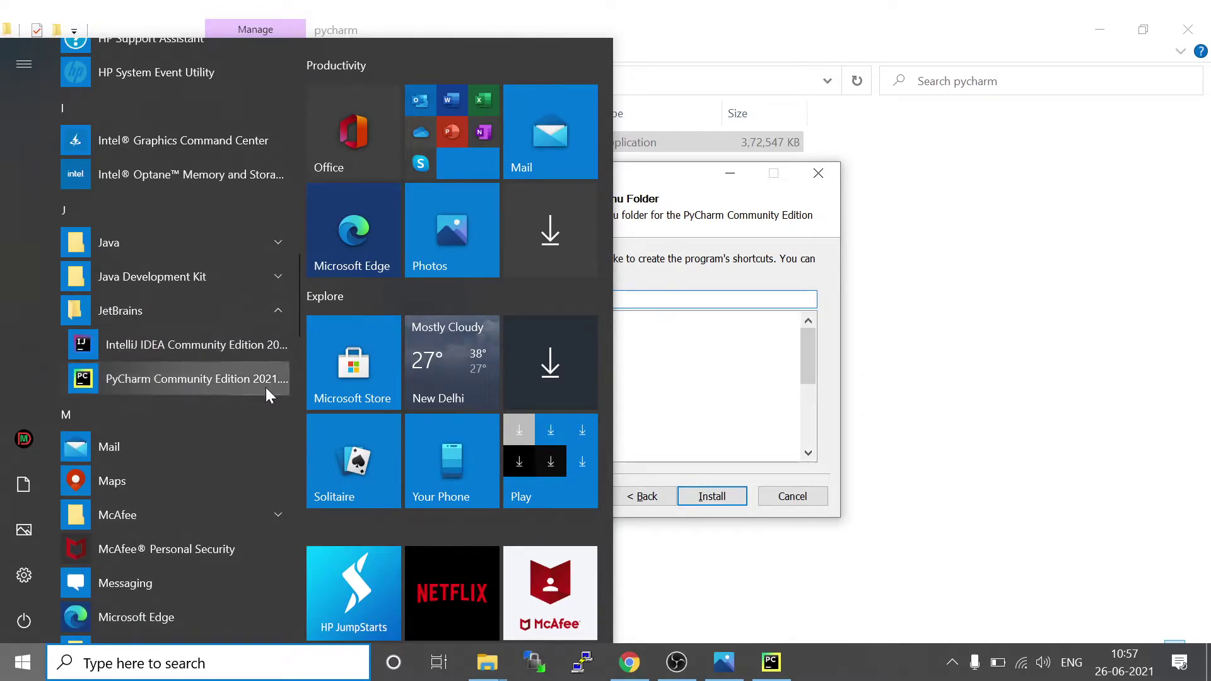
click(771, 246)
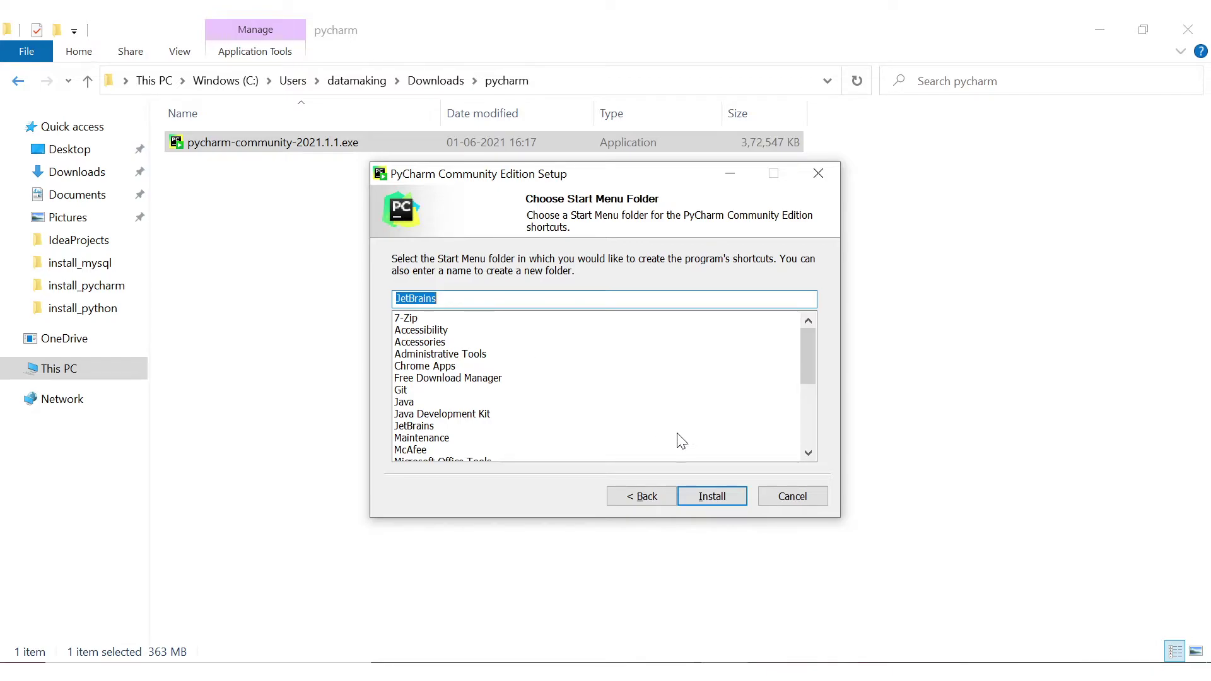
Step: Install PyCharm with the JetBrains Start menu folder and start it without importing settings
click(707, 497)
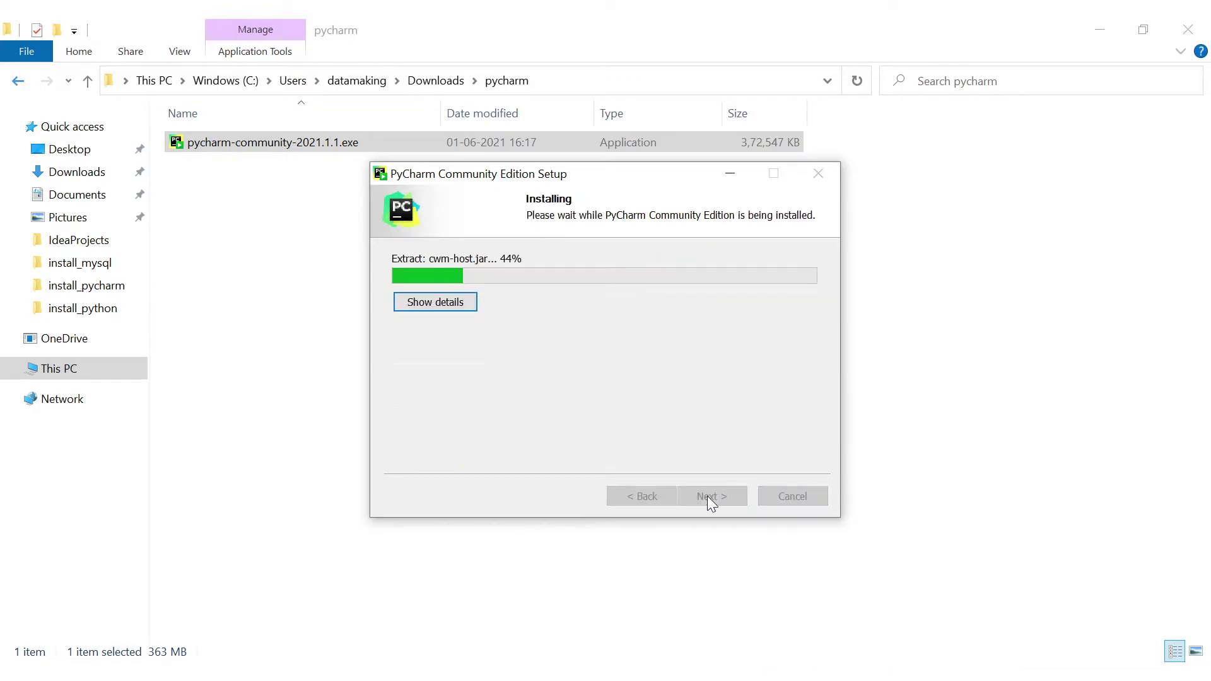
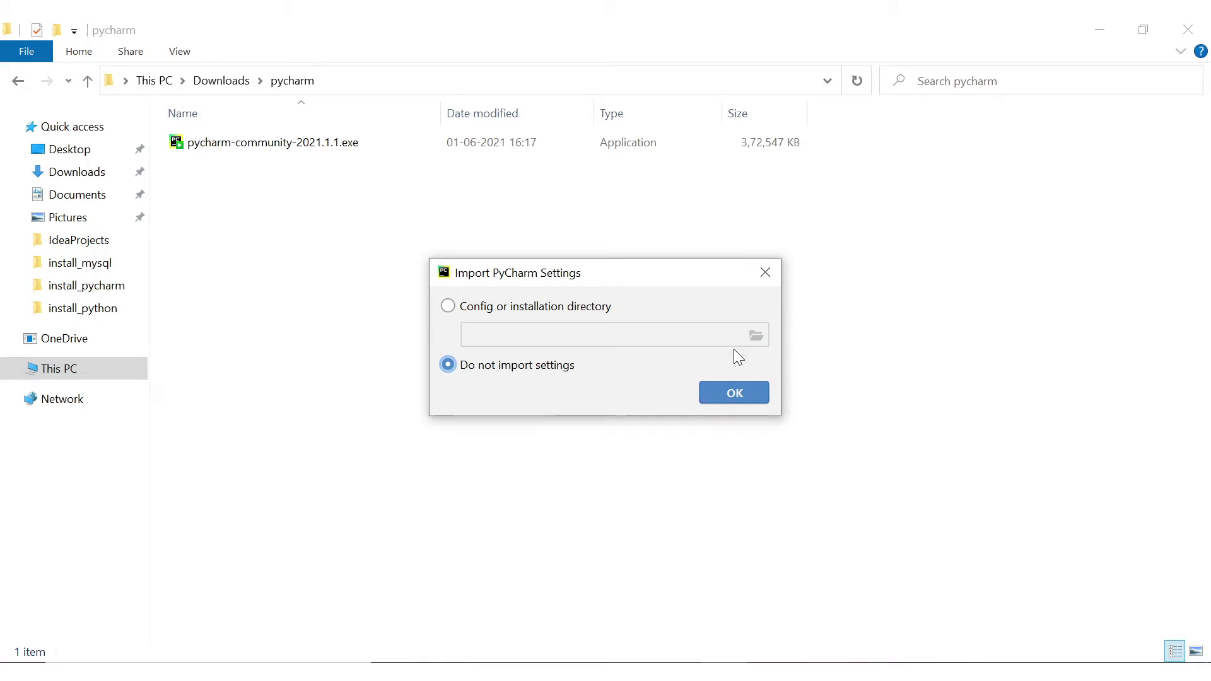
key(Return)
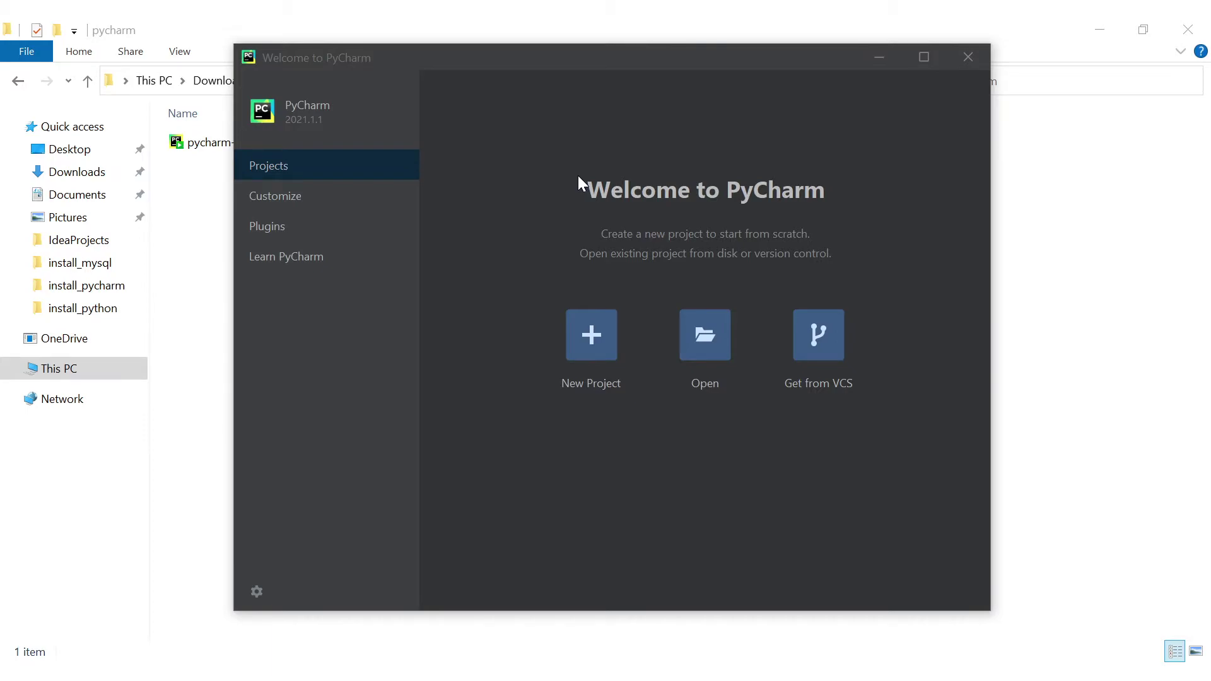
Step: Customize PyCharm's color theme from the welcome window by switching it to a light theme
key(Down)
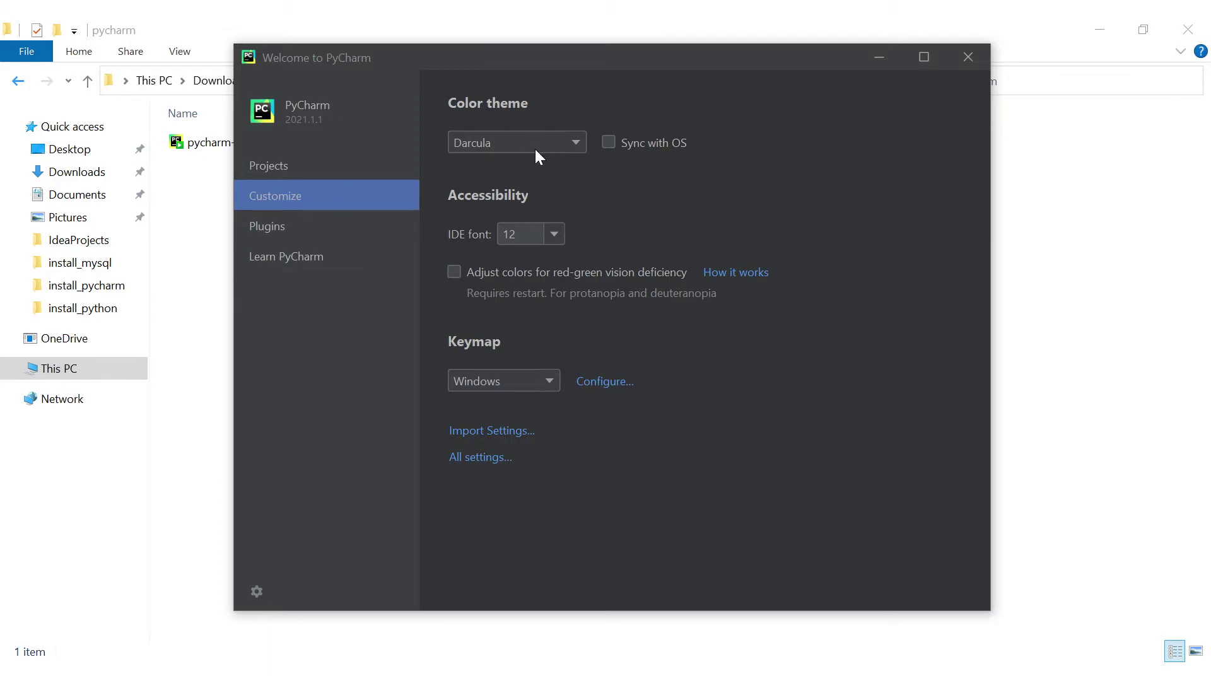
scroll(554, 149, up, 1)
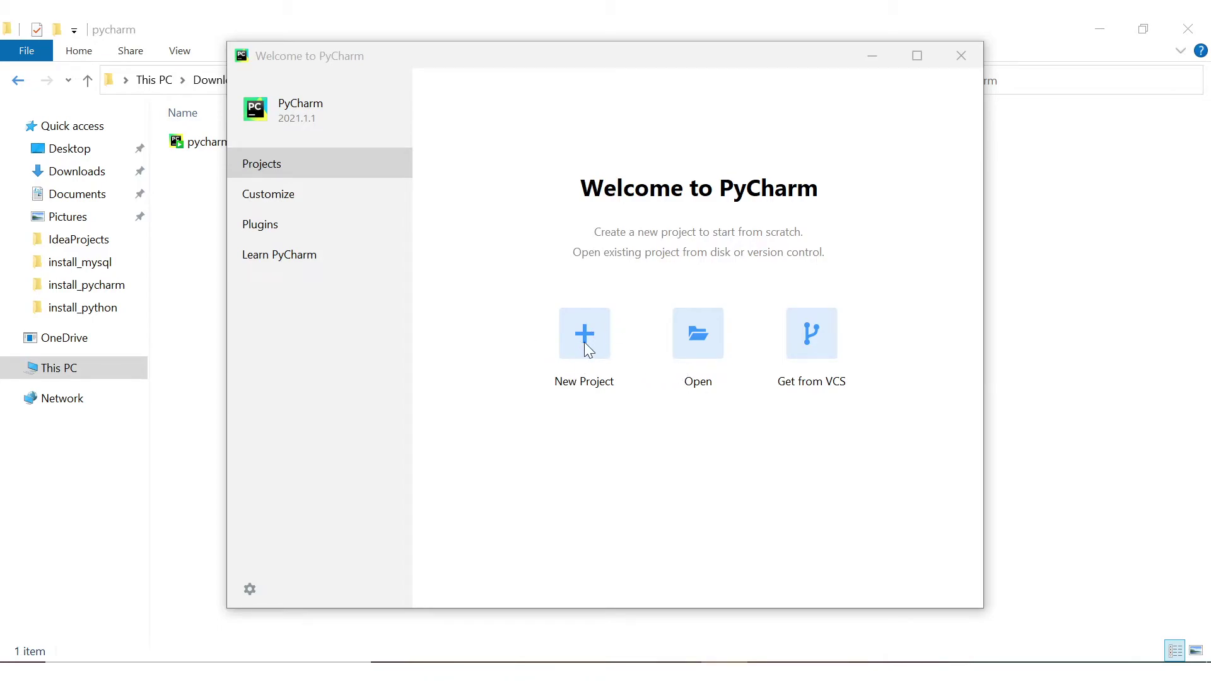
Step: Start a new project and name it helloworld in the PycharmProjects location
click(584, 378)
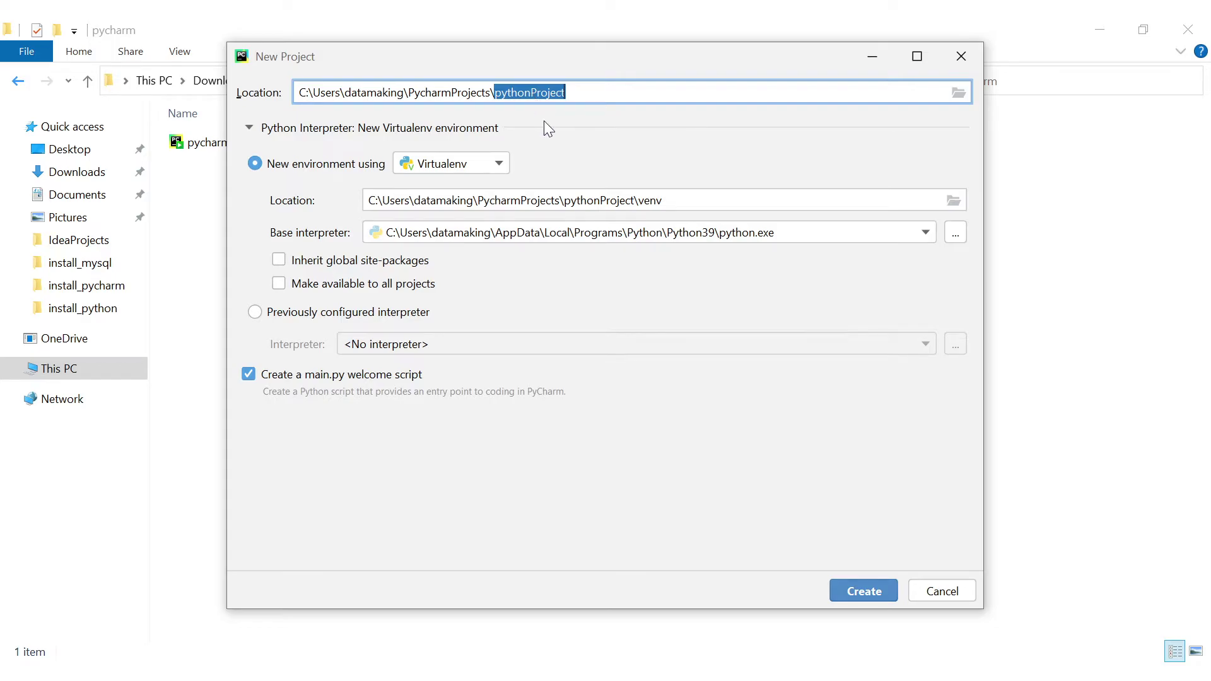
text(helloworld)
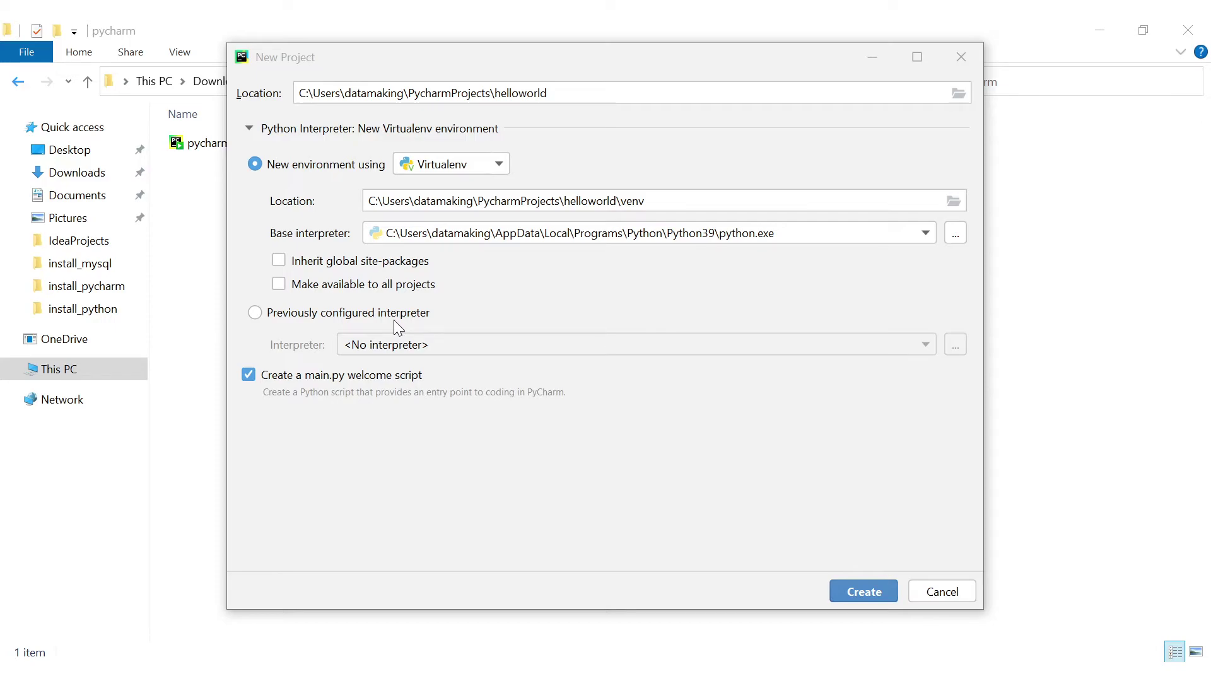
Step: Choose a previously configured interpreter for the project and select the system interpreter Python39\python.exe
click(350, 320)
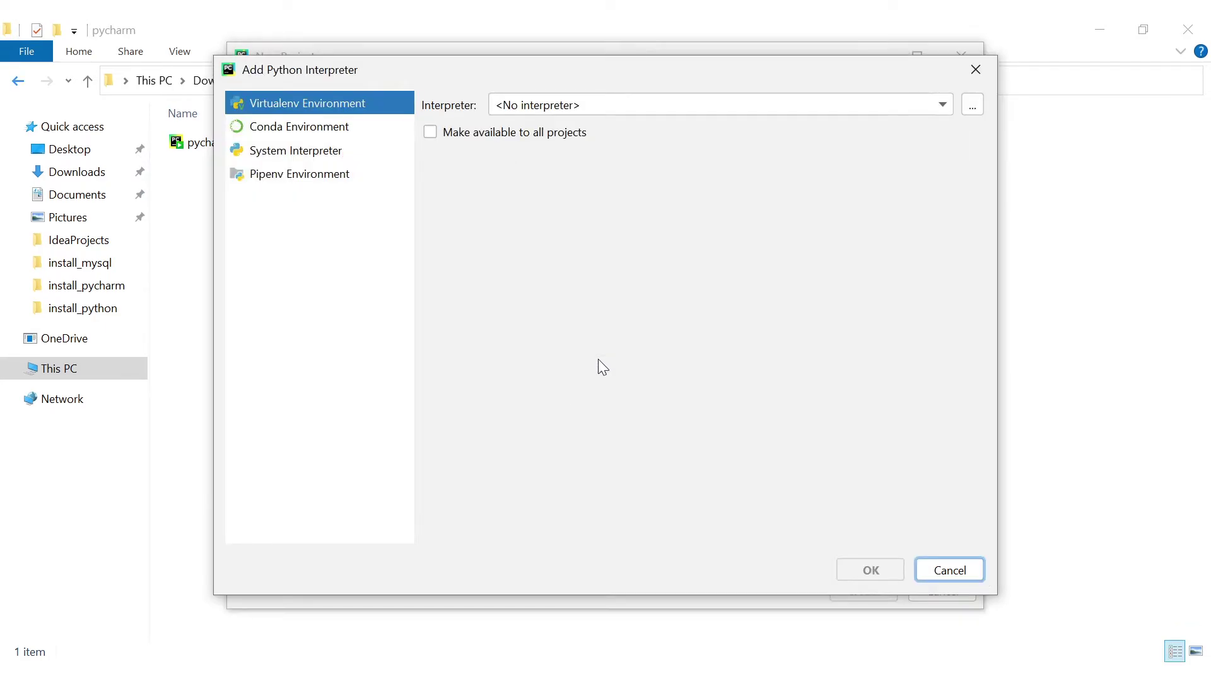
key(Escape)
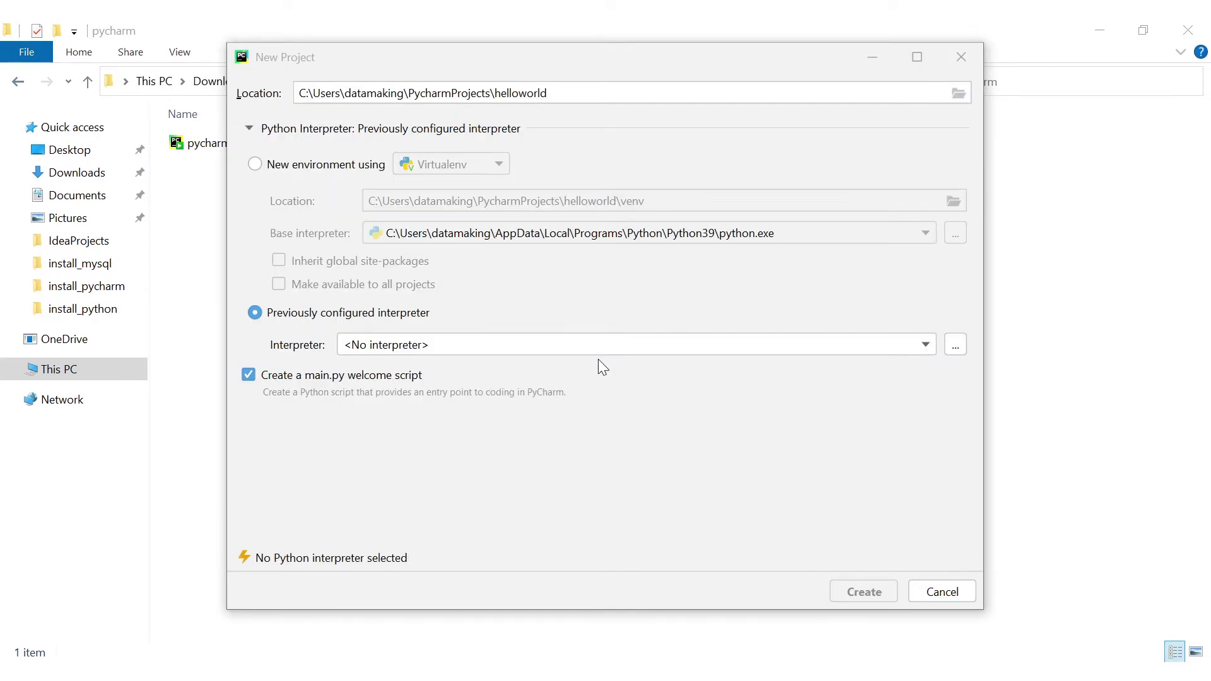
click(956, 346)
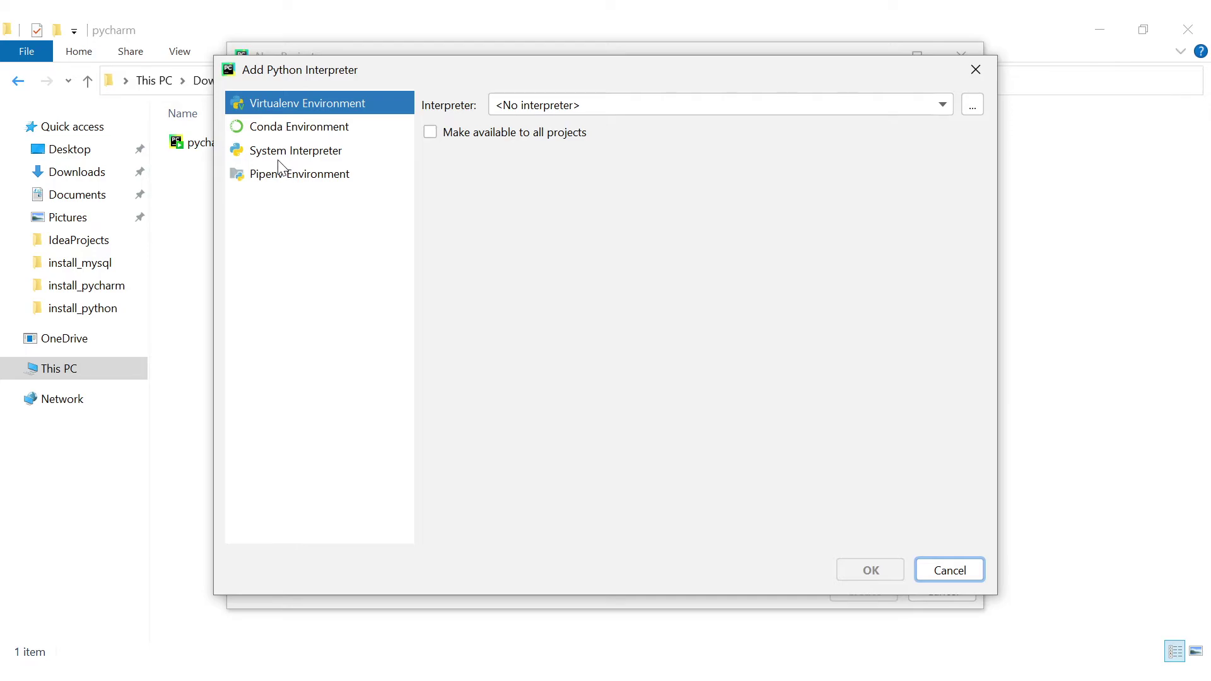
click(313, 156)
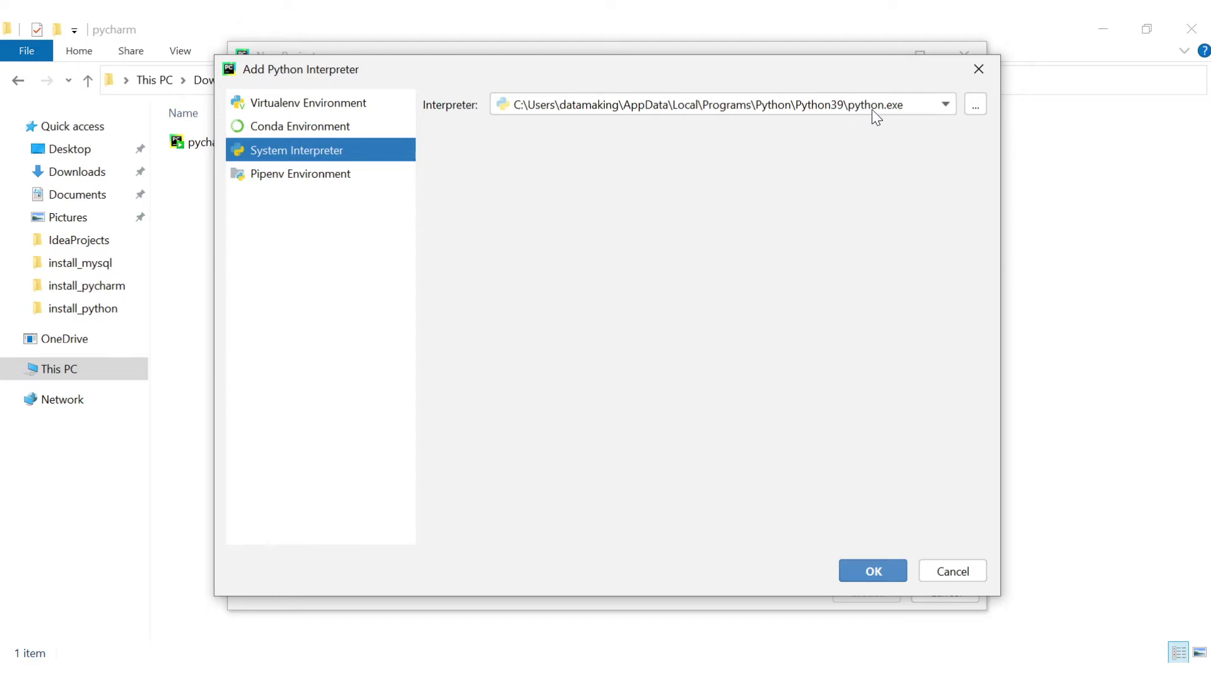
Step: Switch to File Explorer and locate python.exe inside the Python39 installation folder
key(alt+Tab)
key(alt+Tab)
key(alt+Tab)
key(alt+Tab)
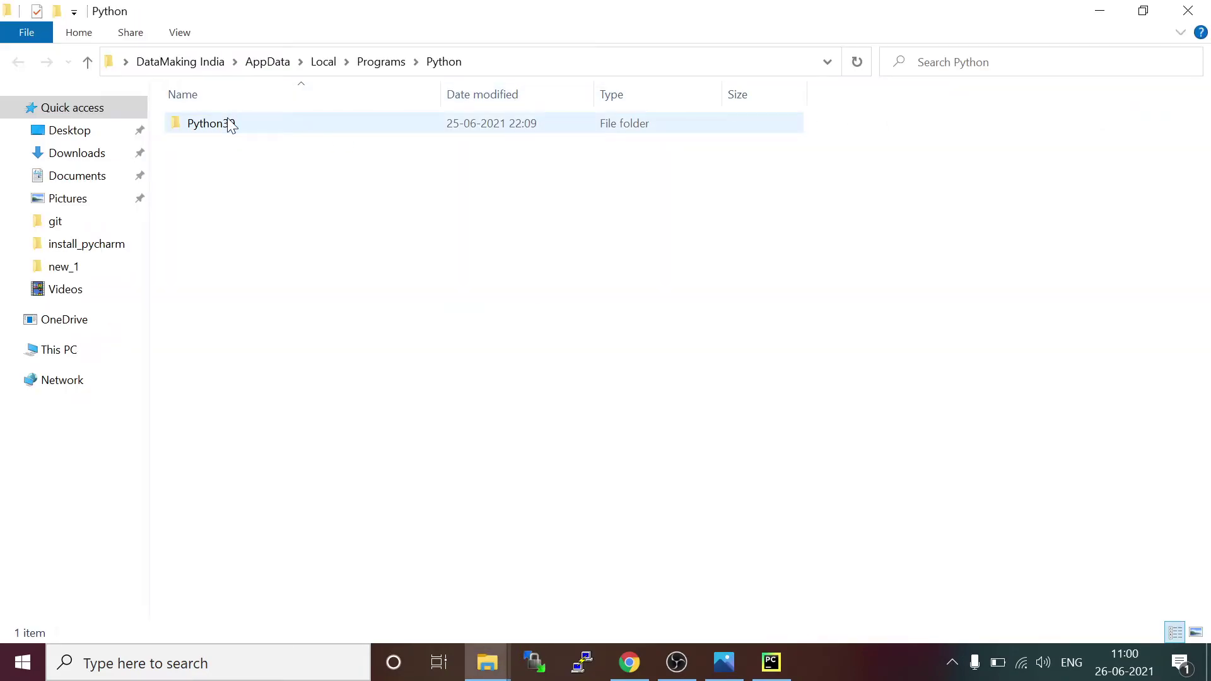
double_click(228, 123)
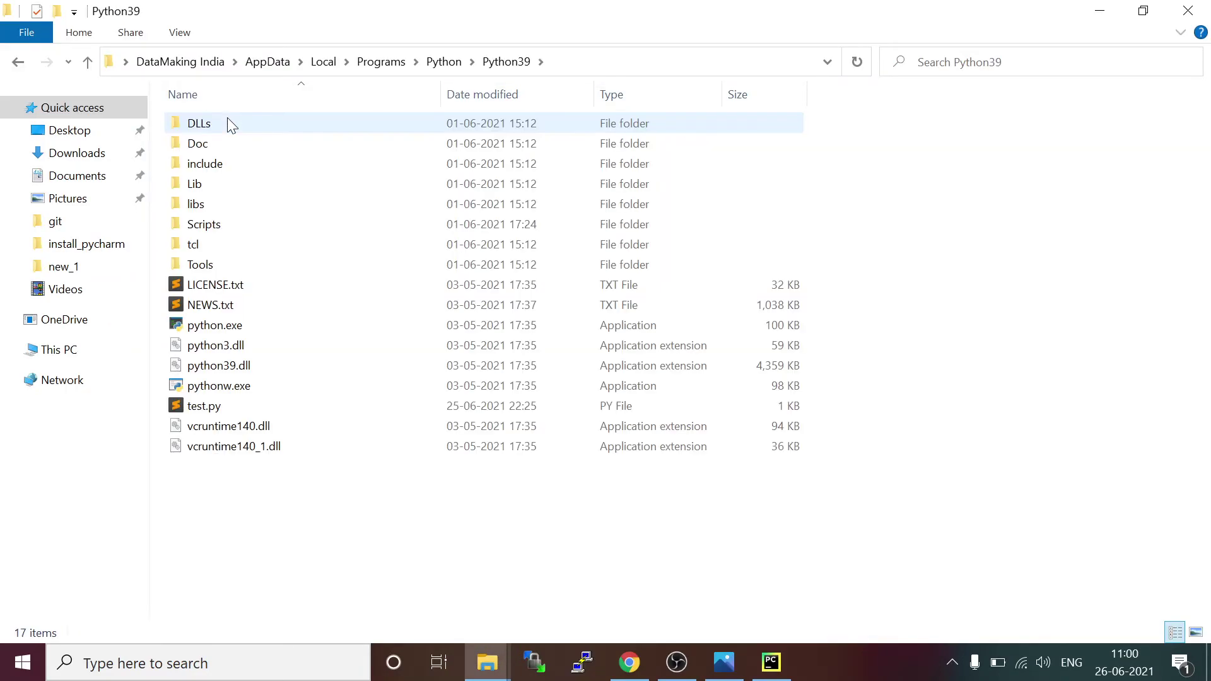
click(248, 324)
key(alt+Tab)
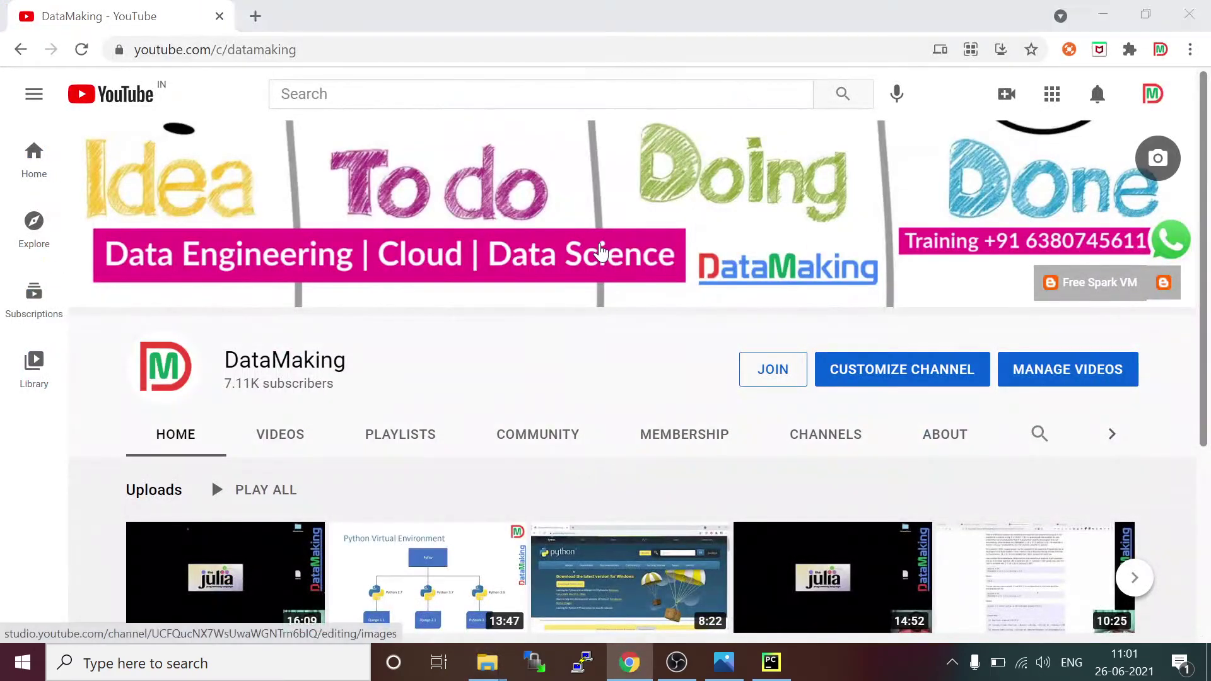
key(alt+Tab)
key(alt+Tab)
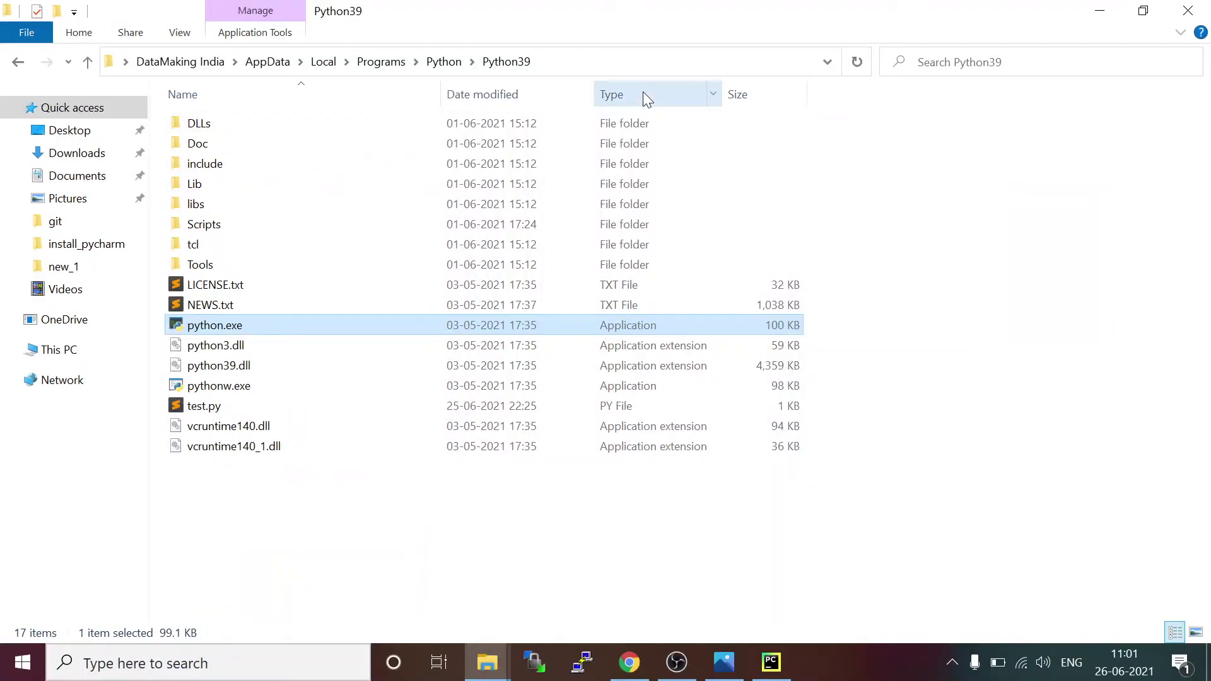
Step: Switch back to PyCharm, confirm the Python39\python.exe system interpreter, and create the helloworld project with the main.py welcome script
key(alt+Tab)
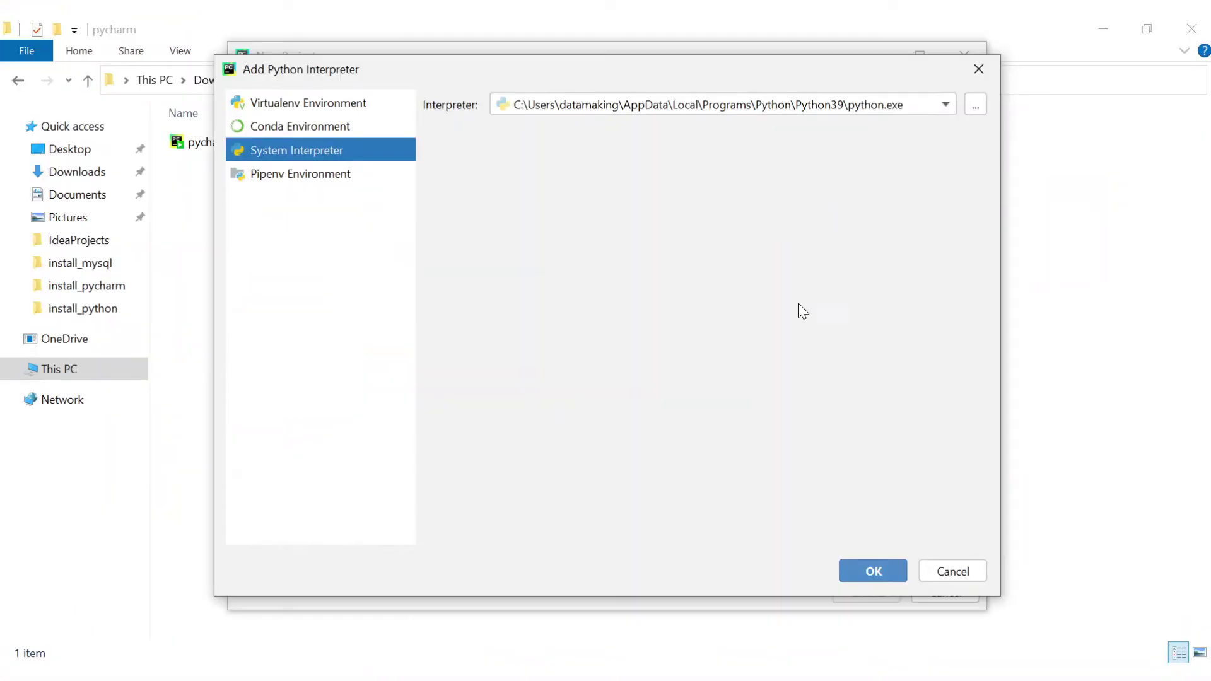
key(Return)
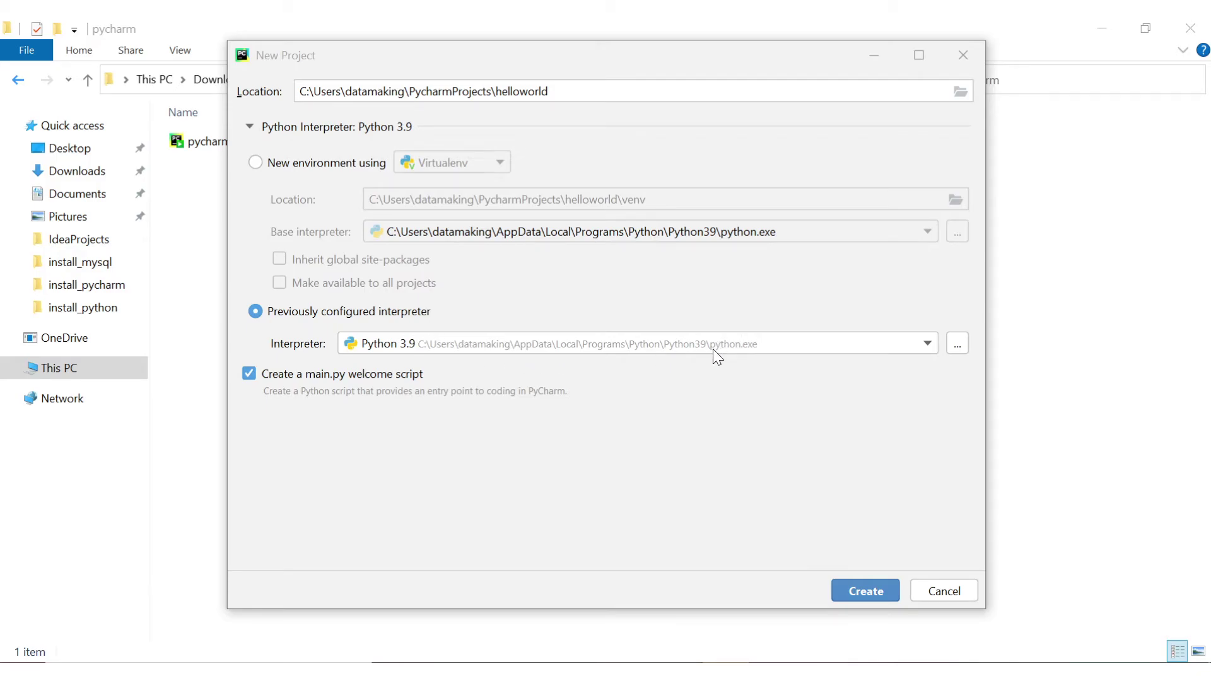
key(Return)
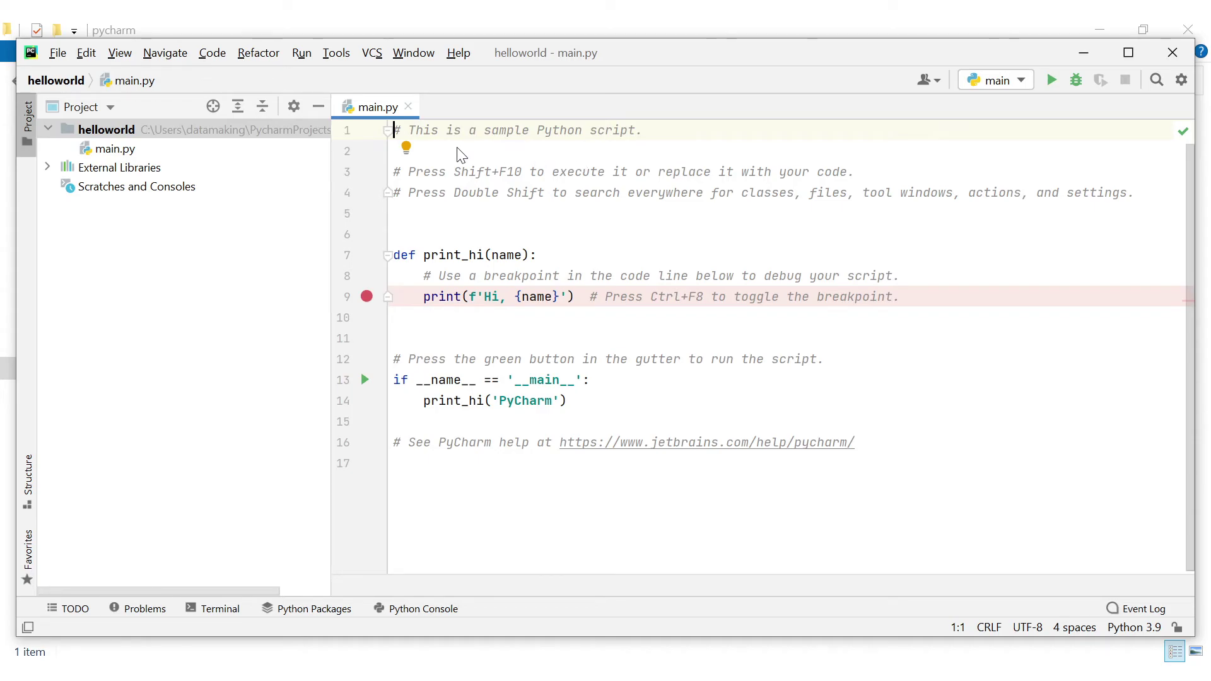
Step: Switch to the open helloworld project window in PyCharm and run the main.py script
key(alt+Tab)
key(alt+Tab)
key(alt+Tab)
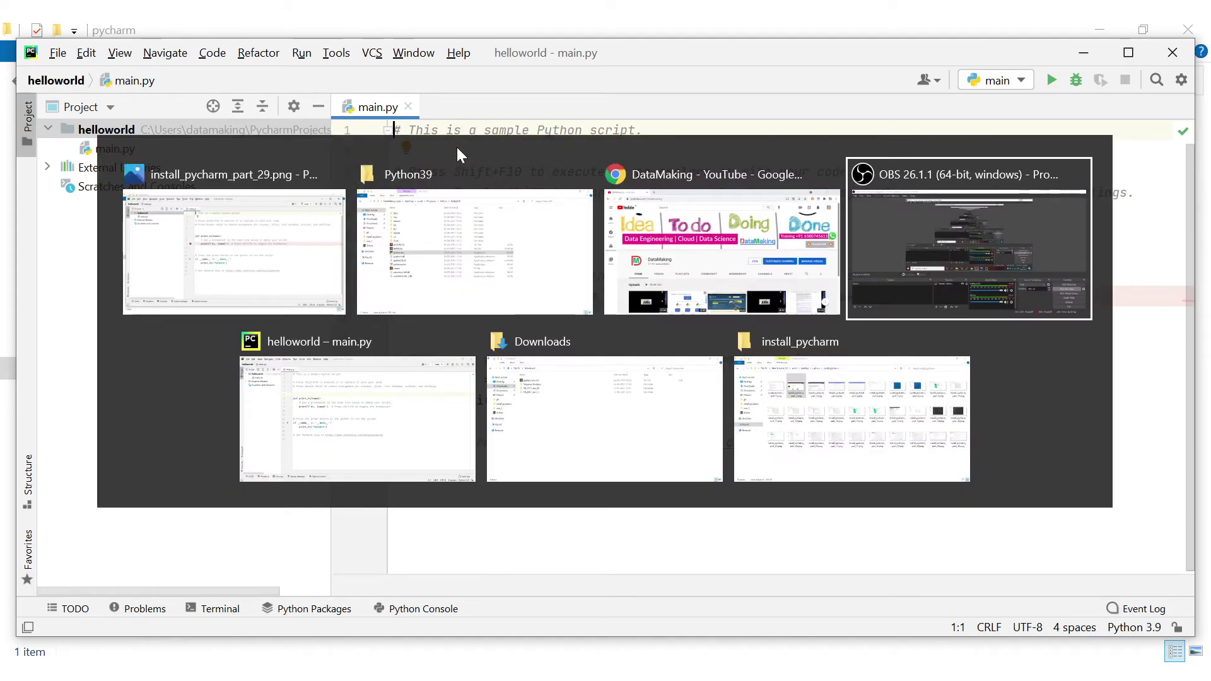
key(alt+Tab)
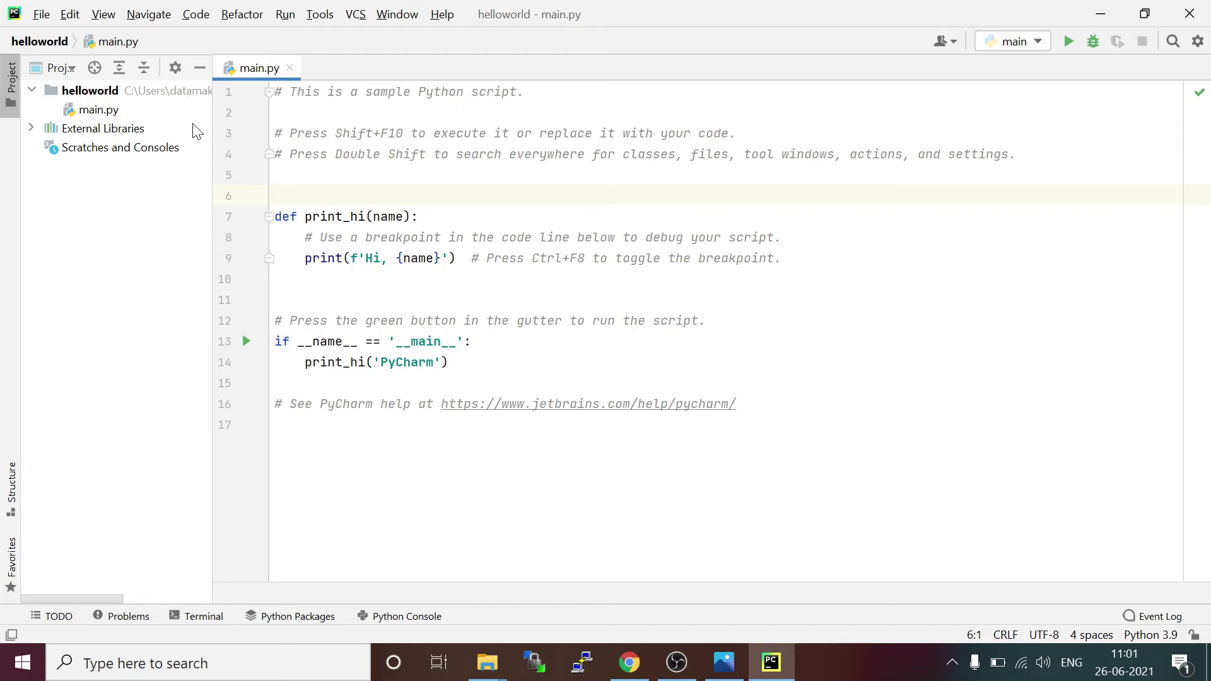
mouse_move(214, 134)
mouse_down()
mouse_move(262, 150)
mouse_move(189, 118)
mouse_move(203, 121)
mouse_up()
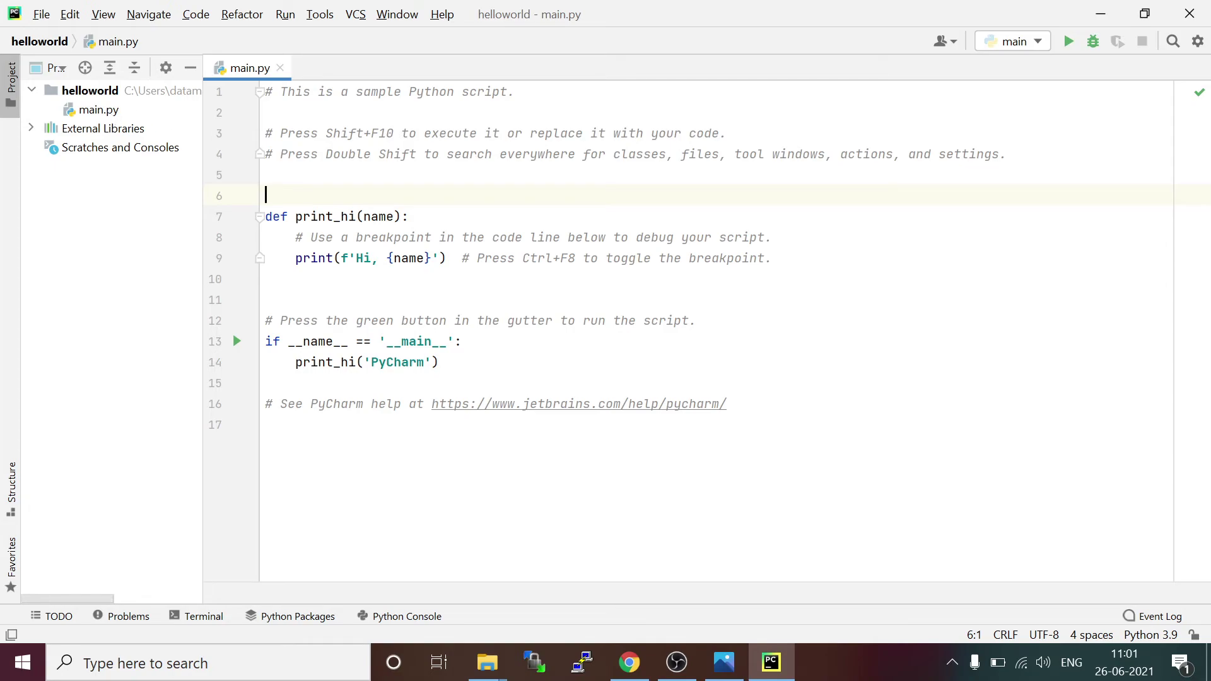
right_click(315, 200)
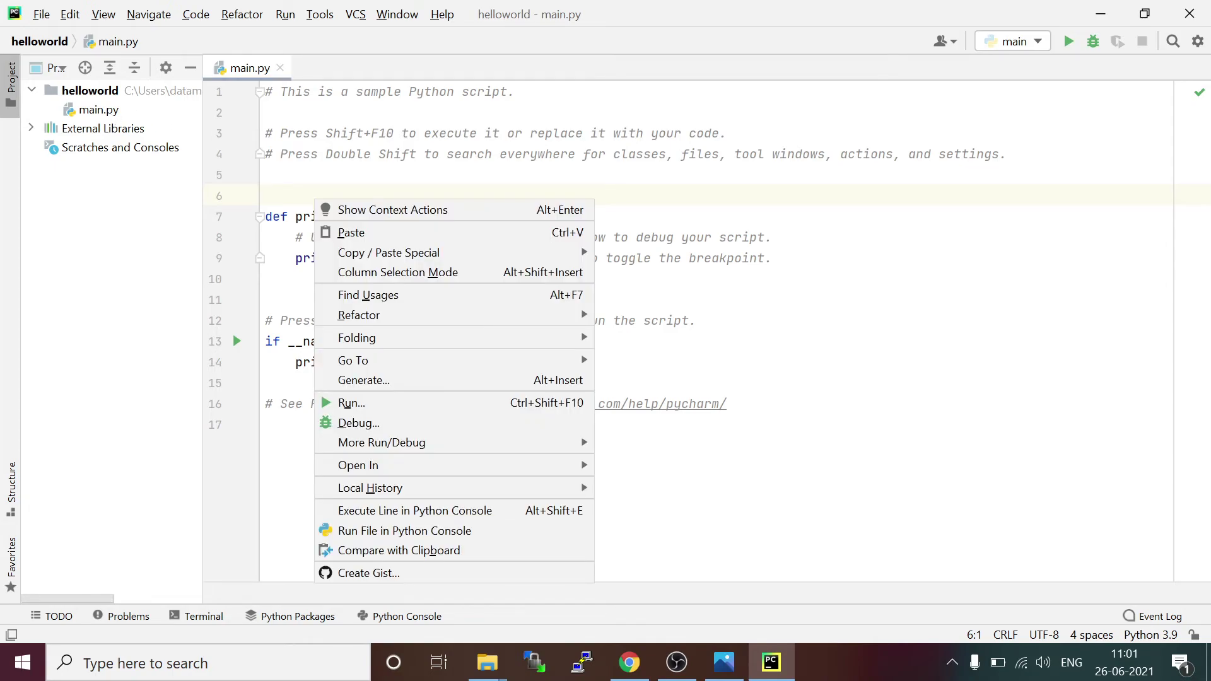
click(369, 399)
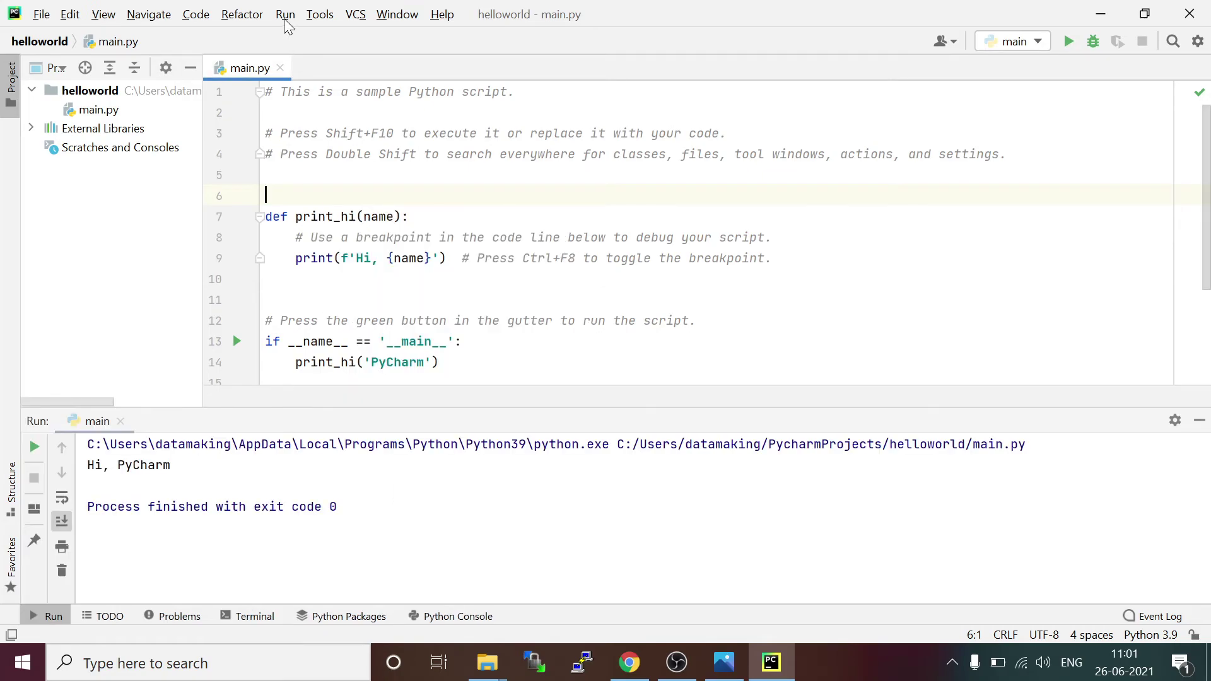
click(285, 15)
click(285, 15)
click(442, 14)
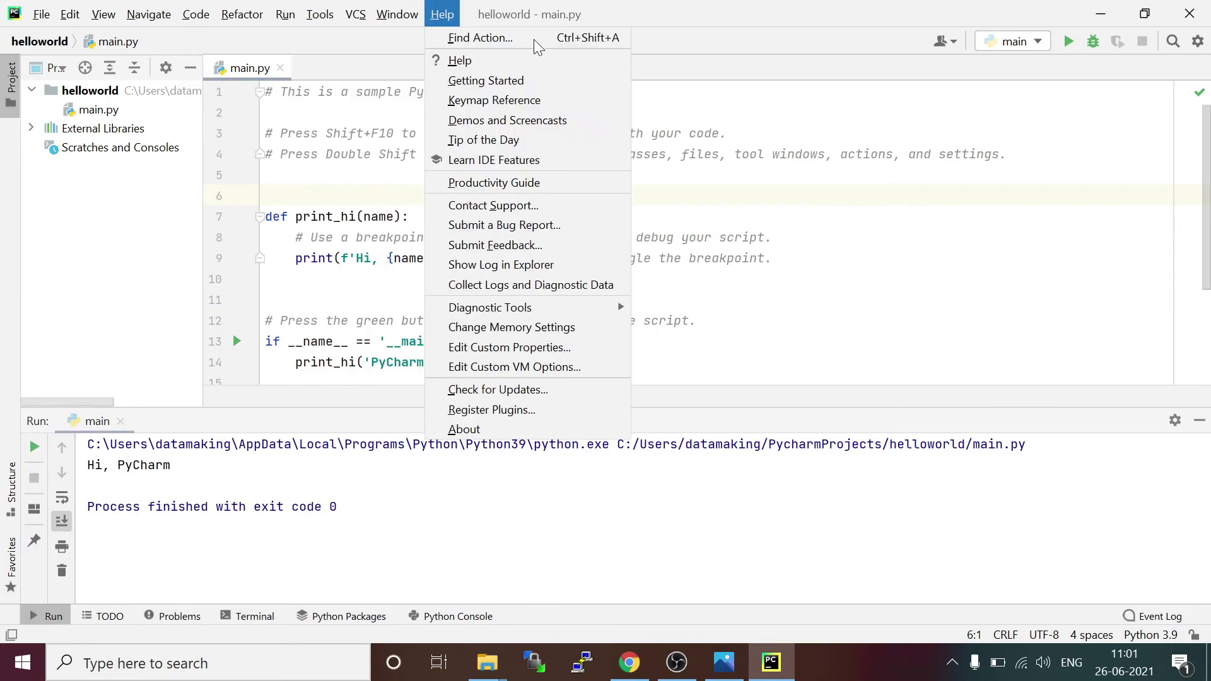
key(Escape)
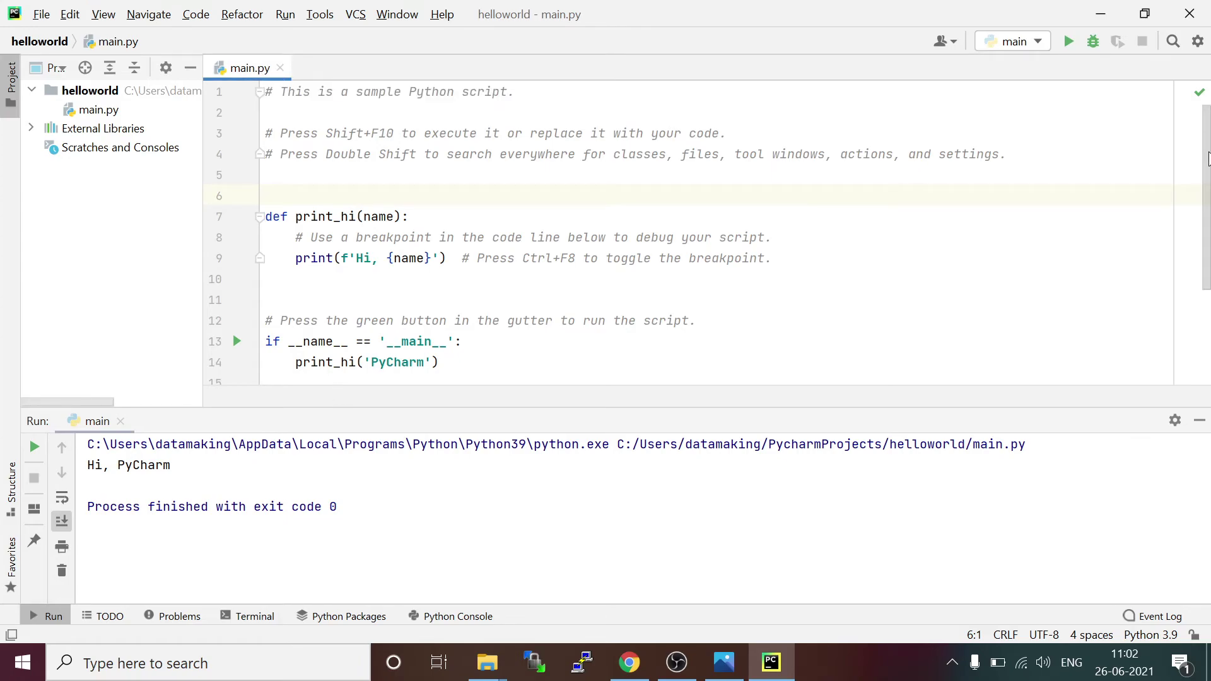
Step: Examine the rest of the main.py code and highlight the function name print_hi in its definition
drag(1208, 159, 1206, 212)
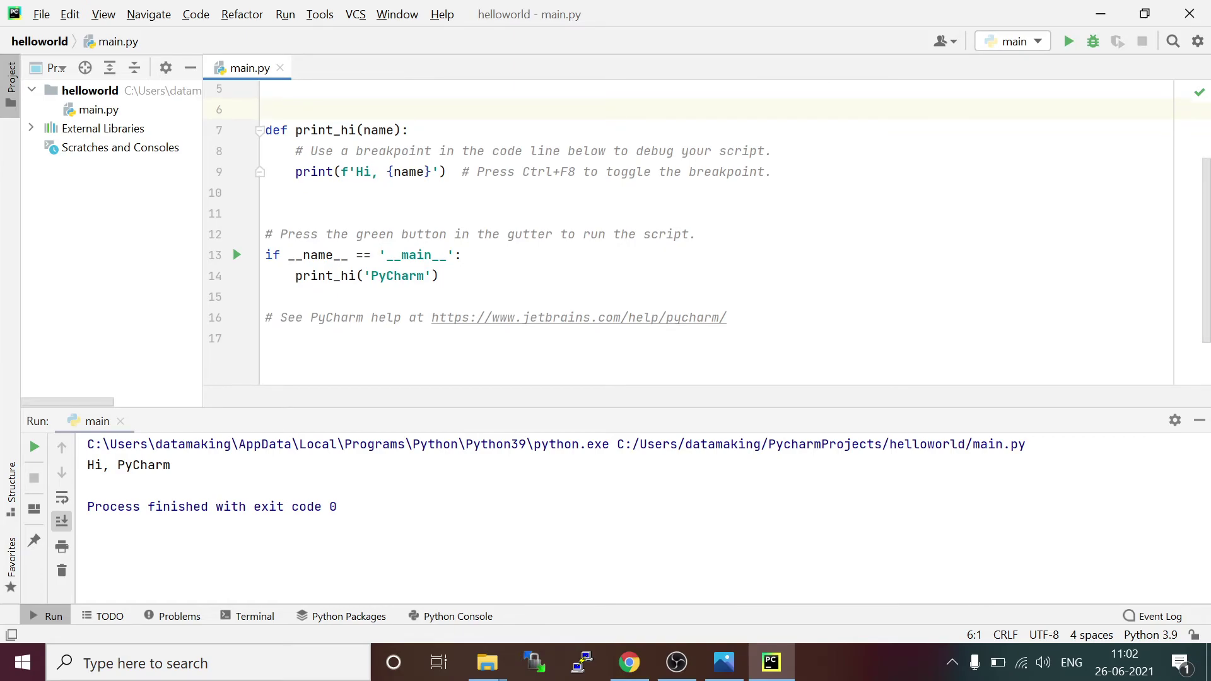
double_click(310, 129)
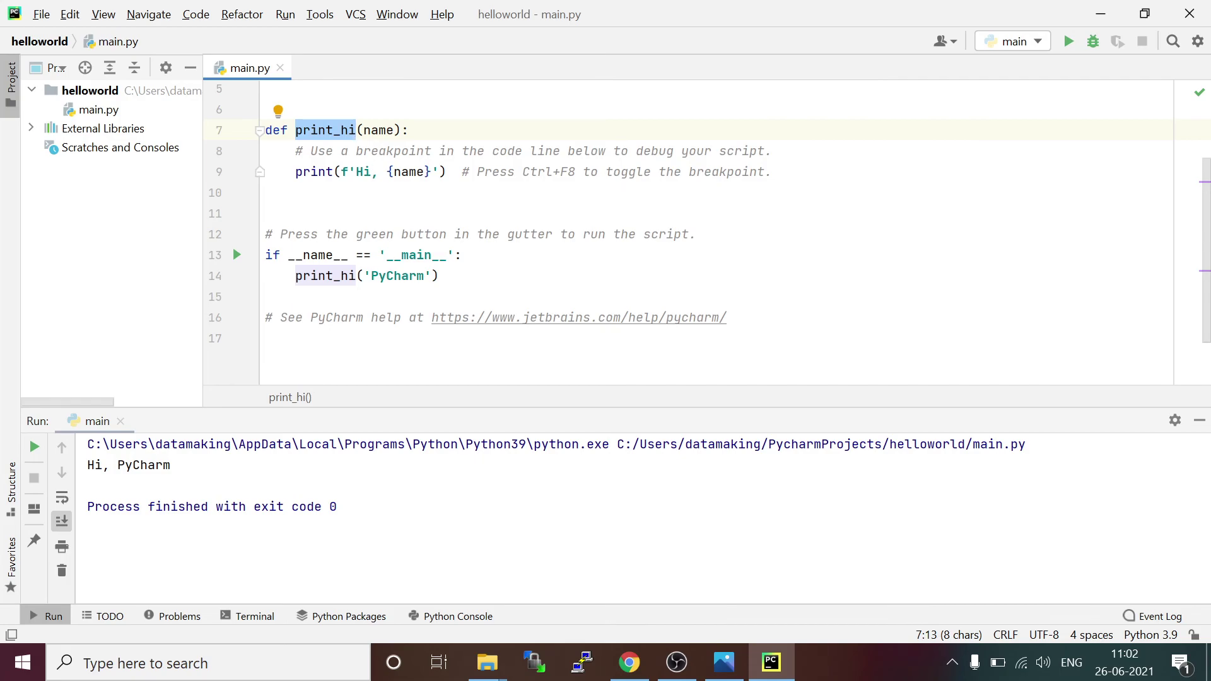
Step: Switch to Chrome and view the uploads on the DataMaking YouTube channel's home page
key(alt+Tab)
key(alt+Tab)
key(alt+Tab)
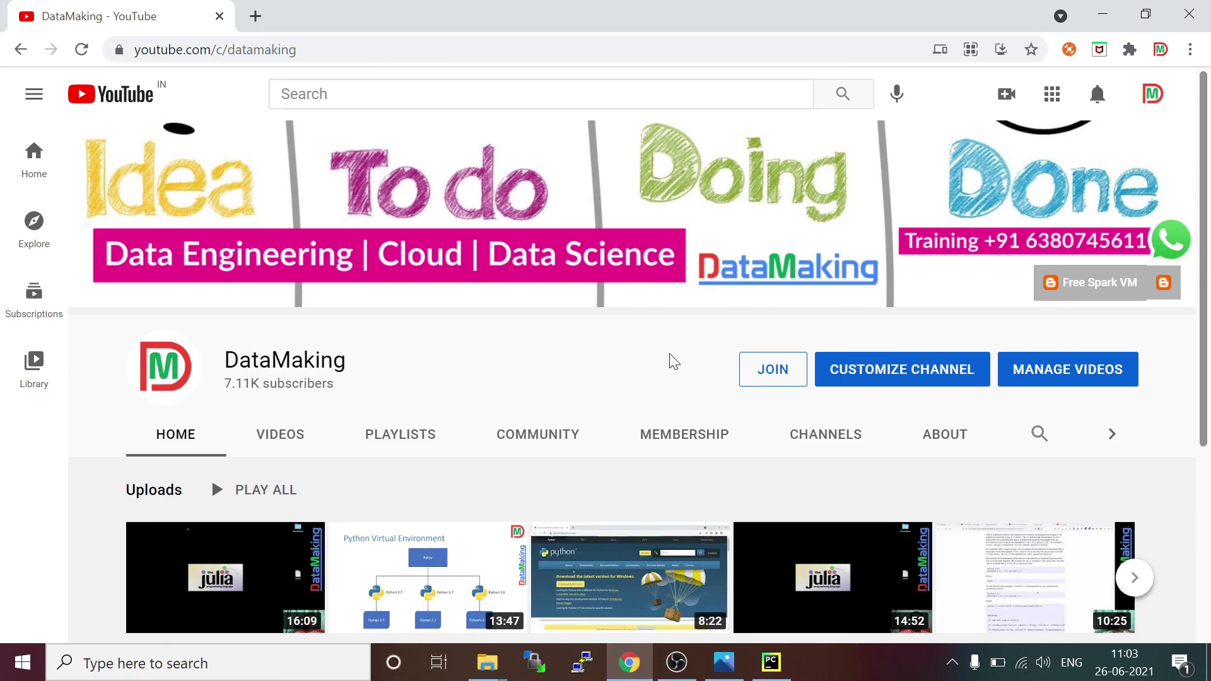
scroll(674, 362, down, 2)
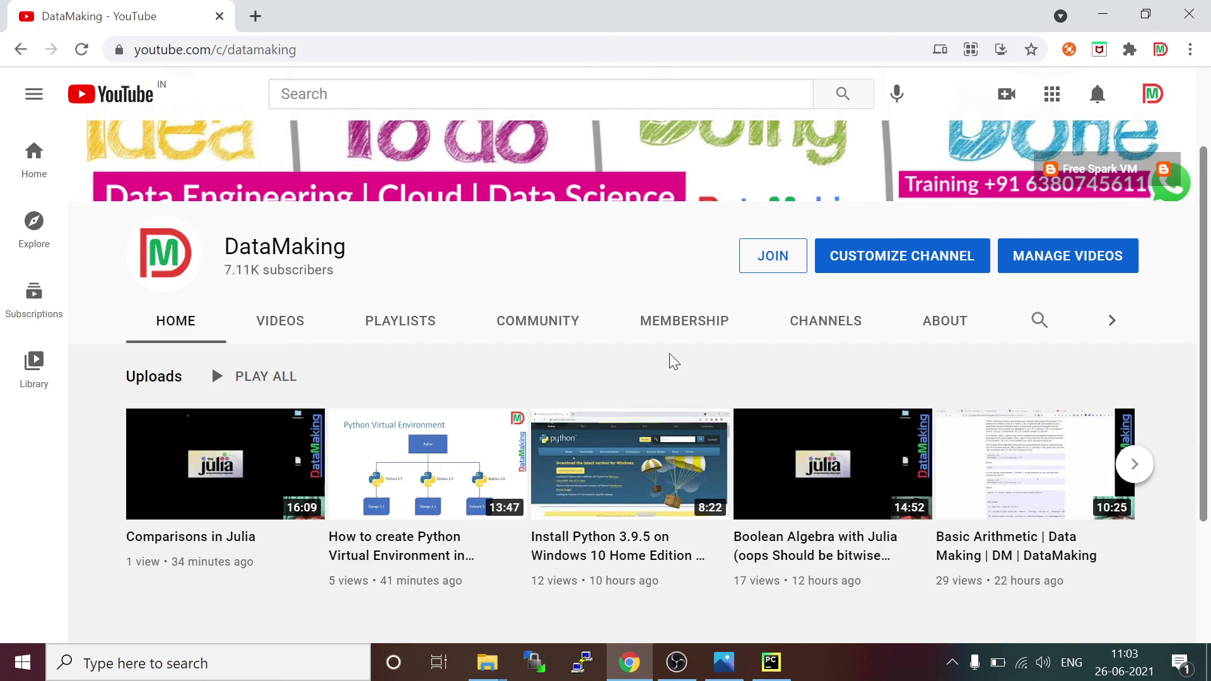
click(676, 662)
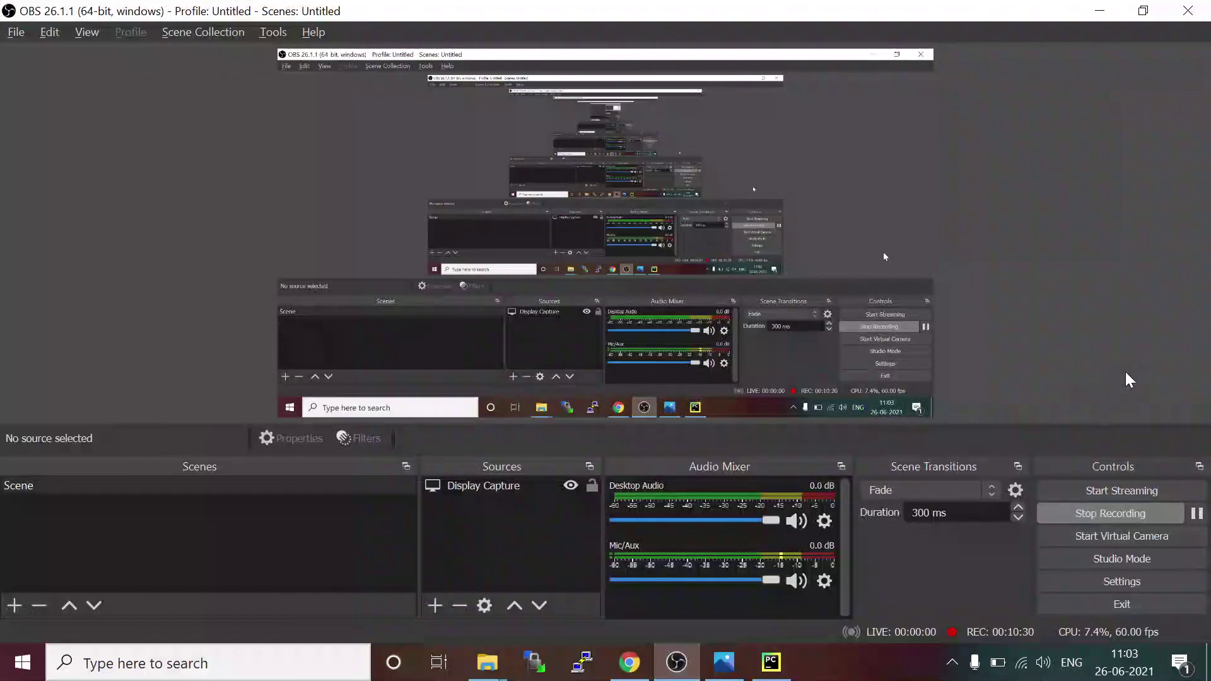